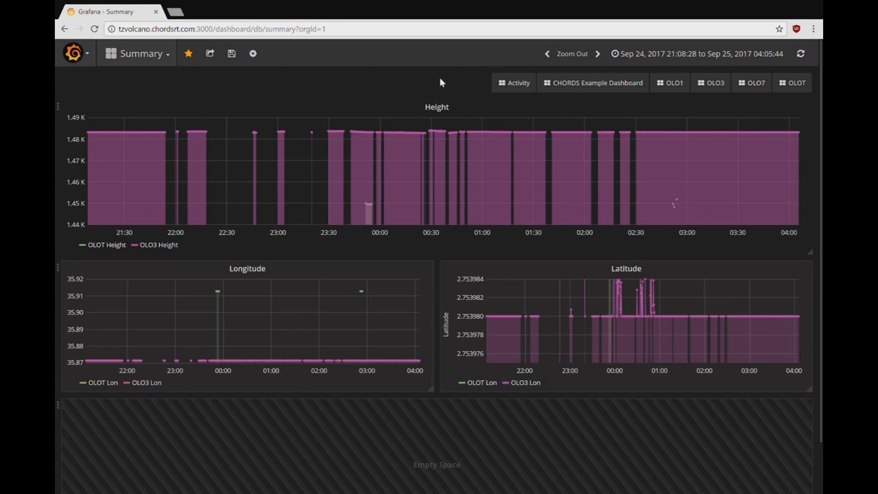
# Create a new dashboard and name it OLO3 Height in its general settings
pyautogui.click(152, 61)
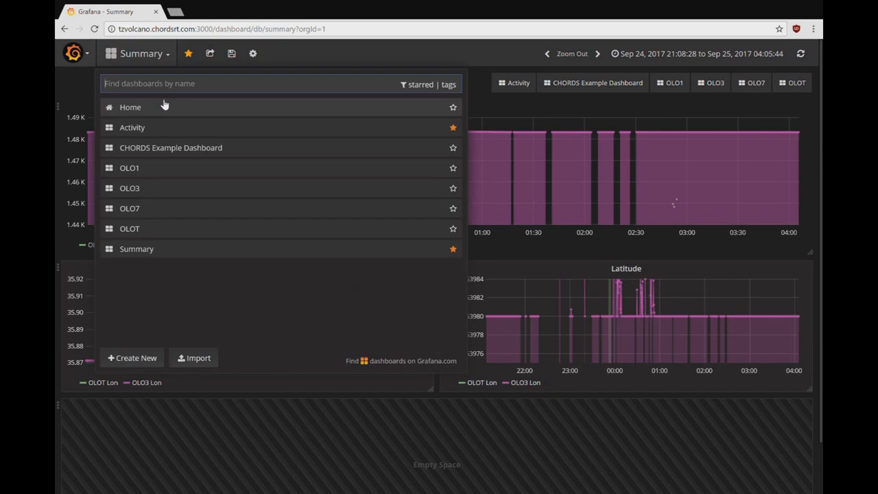
pyautogui.click(147, 361)
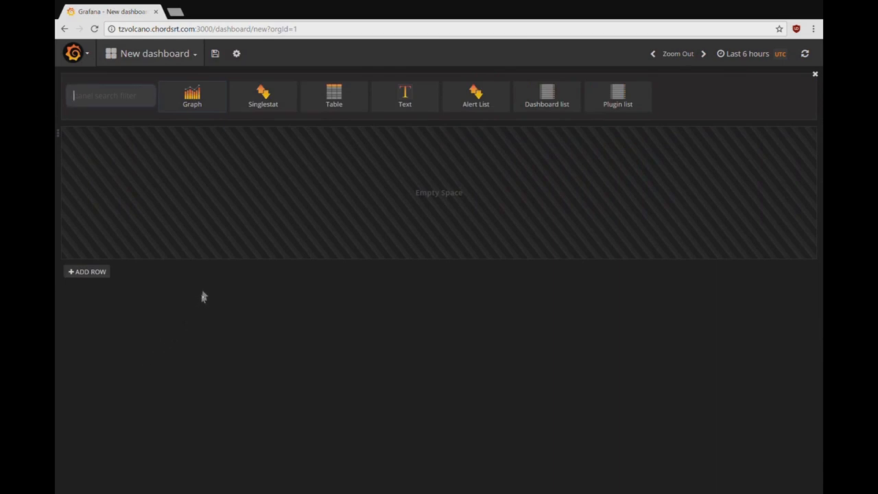
pyautogui.click(236, 59)
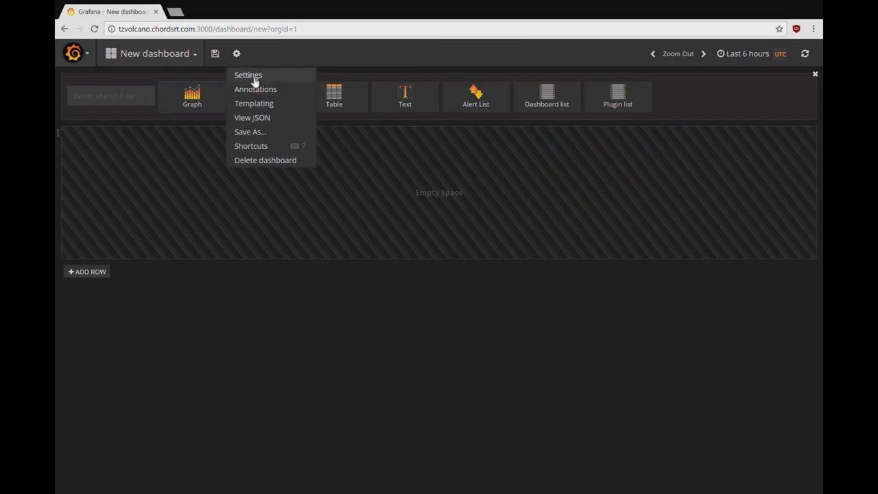
pyautogui.click(250, 76)
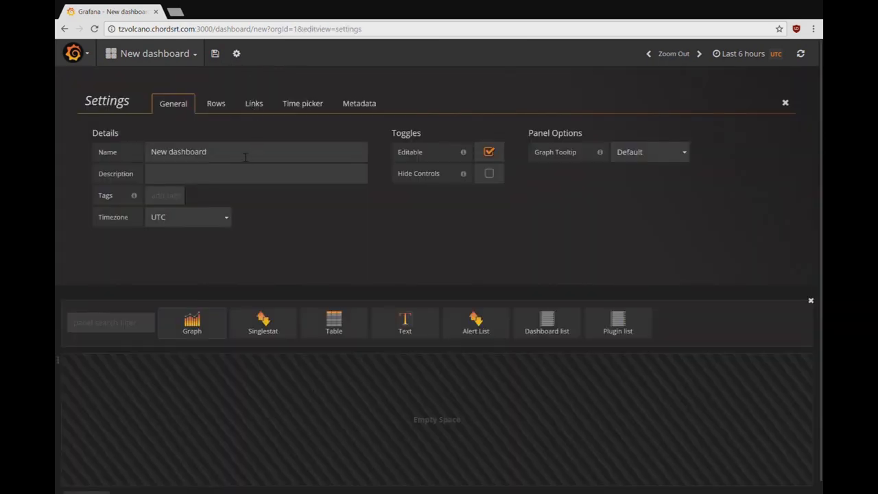
pyautogui.moveTo(245, 156); pyautogui.dragTo(139, 153)
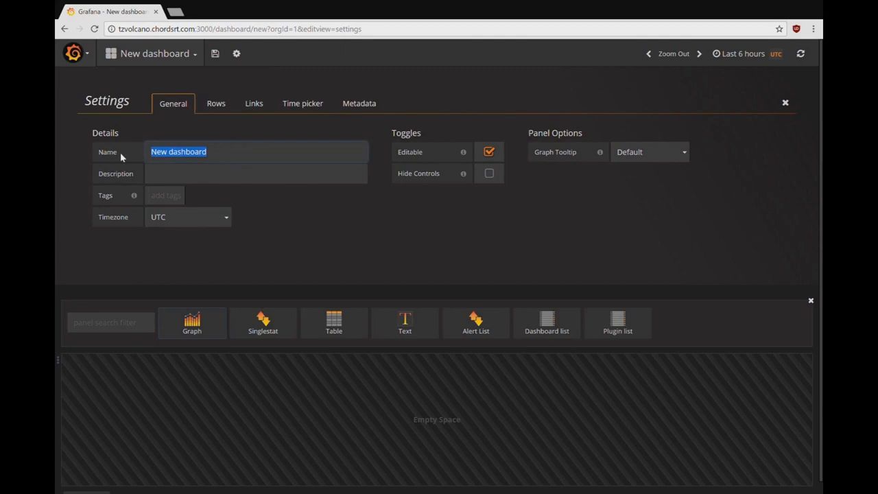
pyautogui.press('BackSpace')
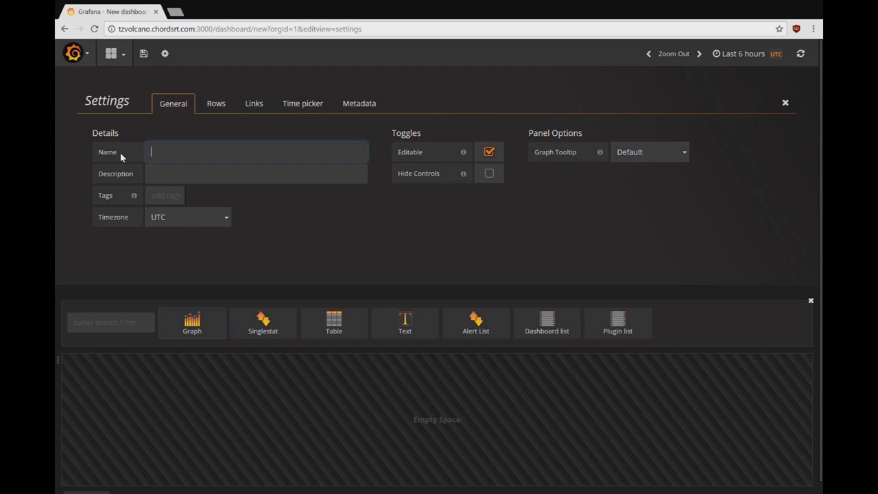
pyautogui.write('OLO')
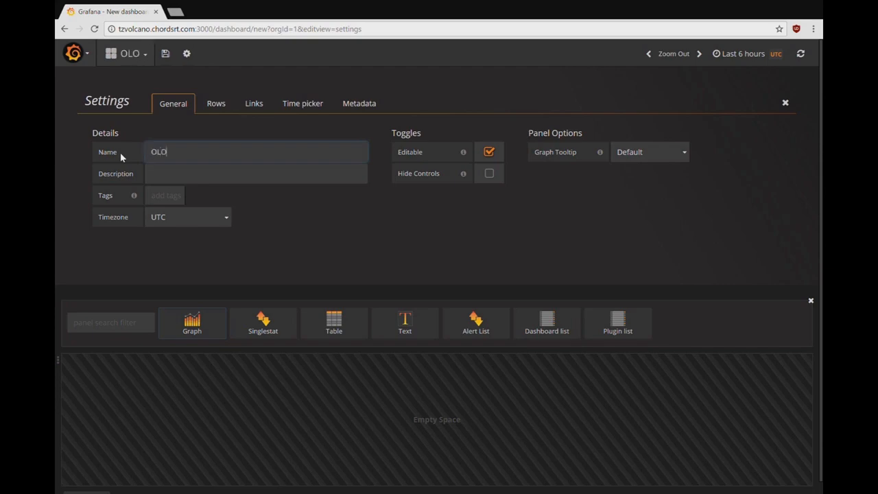
pyautogui.write('3 Height')
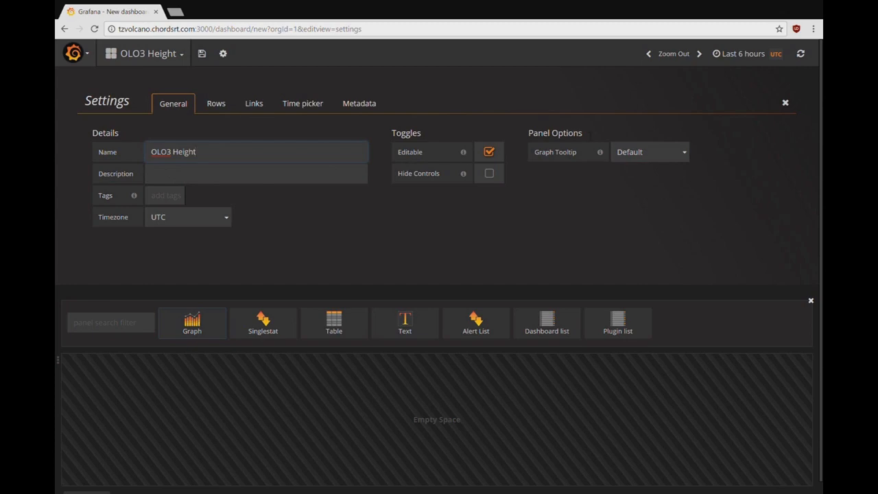
pyautogui.click(786, 103)
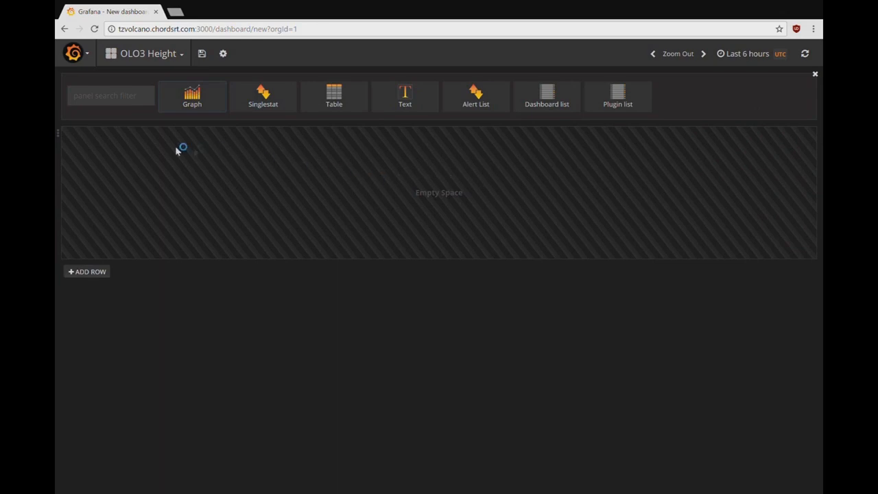
# Add a graph panel to the empty dashboard row and open the panel for editing
pyautogui.moveTo(61, 135)
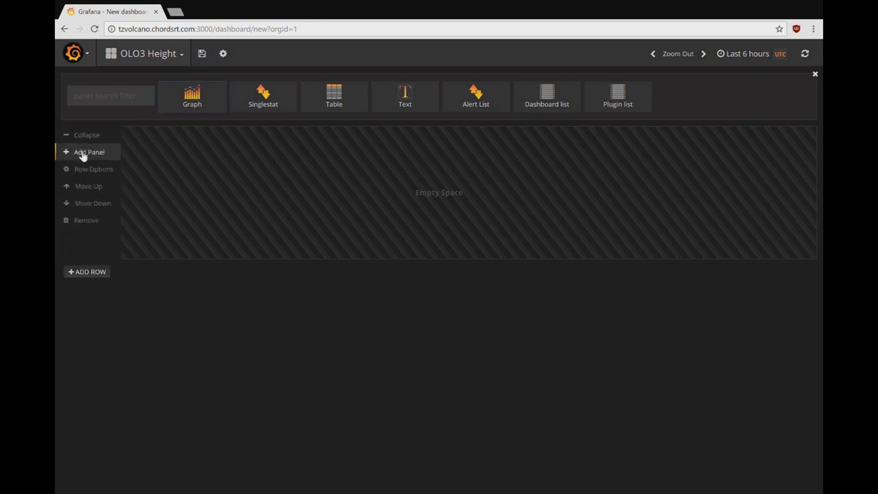
pyautogui.click(82, 153)
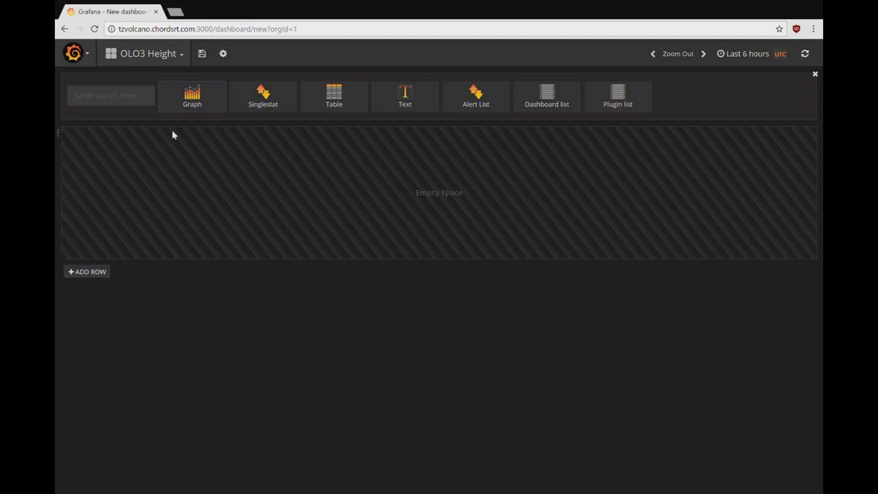
pyautogui.click(205, 108)
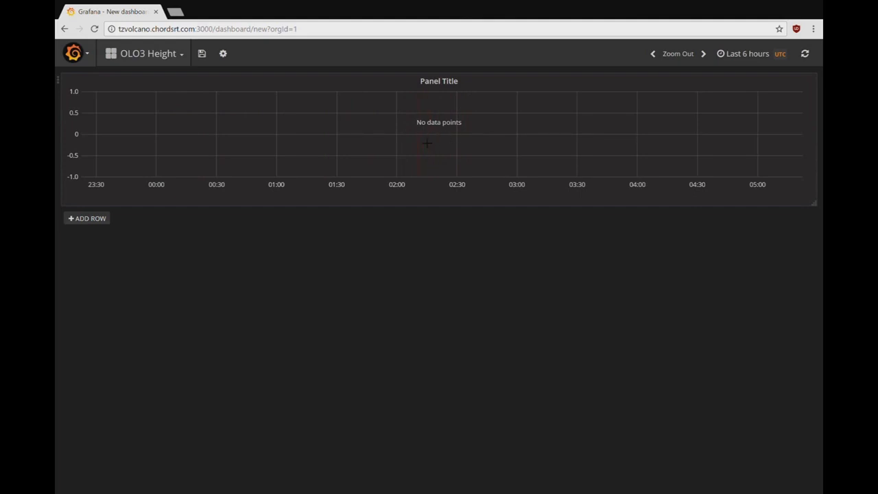
pyautogui.click(440, 86)
pyautogui.click(433, 67)
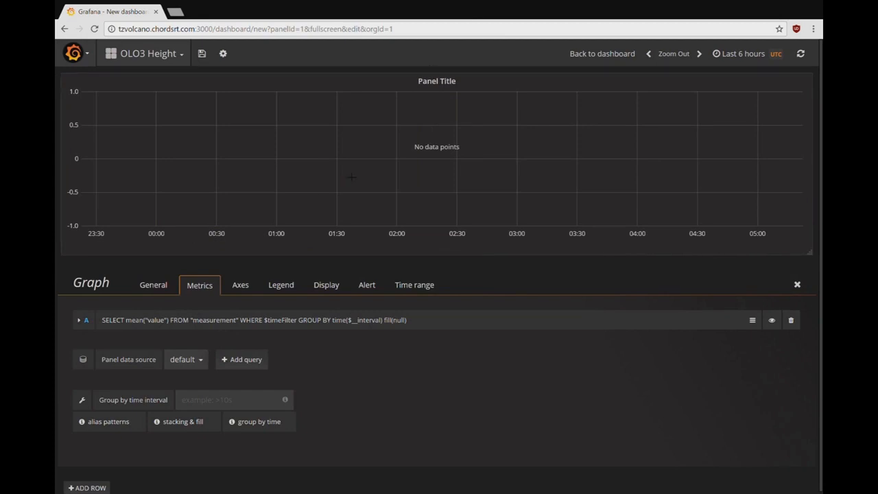
# Title the graph panel OLO3 Height and describe it as "The site on the Natron Fault adjacent to the volcano."
pyautogui.click(153, 287)
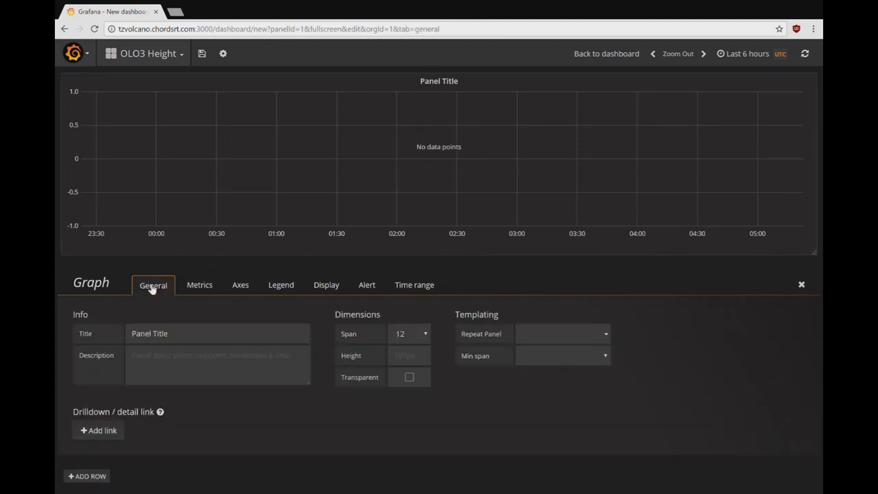
pyautogui.moveTo(204, 341); pyautogui.dragTo(113, 336)
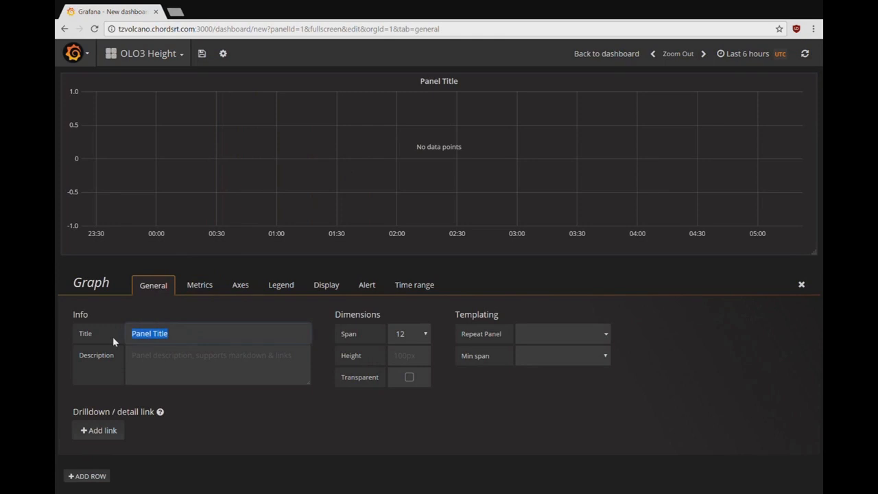
pyautogui.write('OLO3')
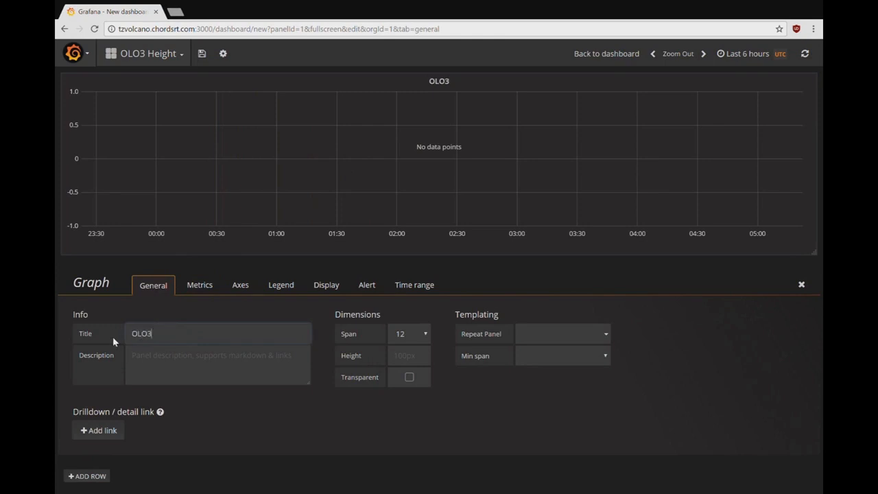
pyautogui.write(' Height')
pyautogui.click(145, 370)
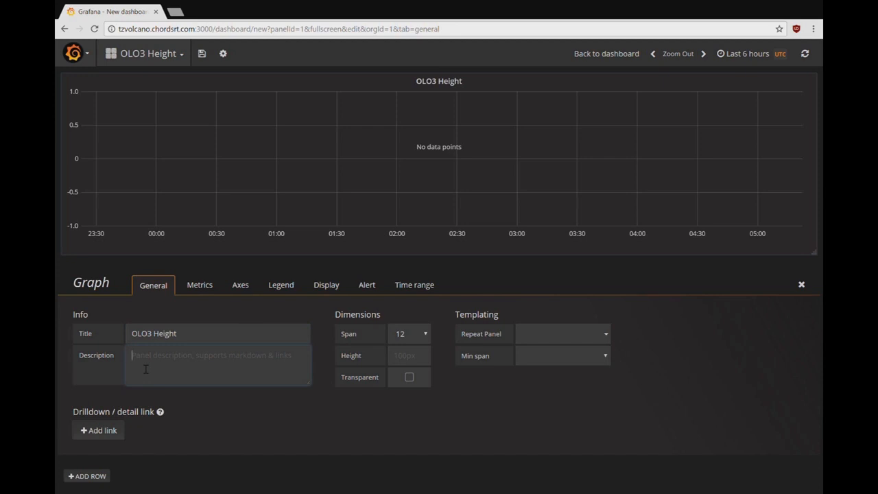
pyautogui.write('The site on the Natron Fault adjacent to the volcano.')
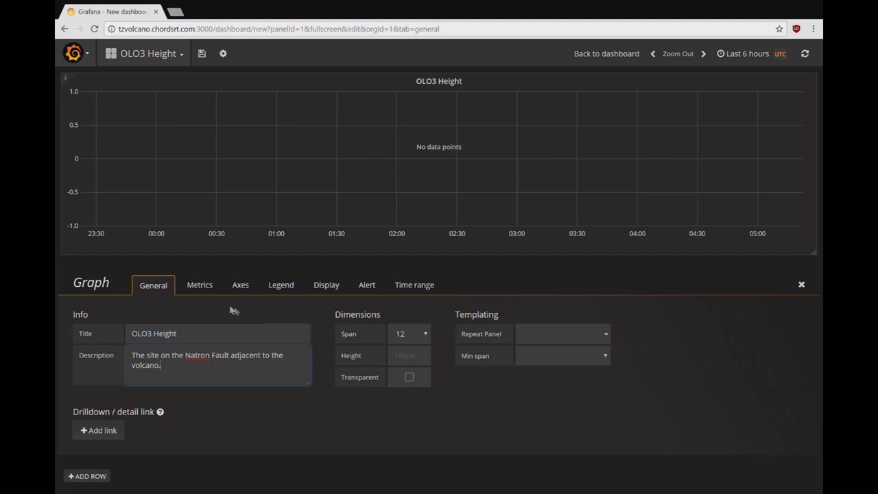
# Set the panel's query A to read from the tsdata measurement where var = 6
pyautogui.click(208, 289)
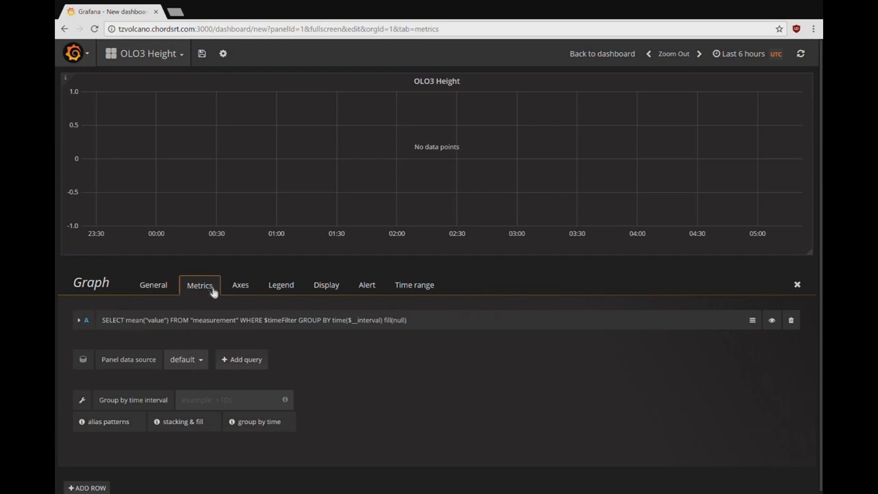
pyautogui.click(83, 321)
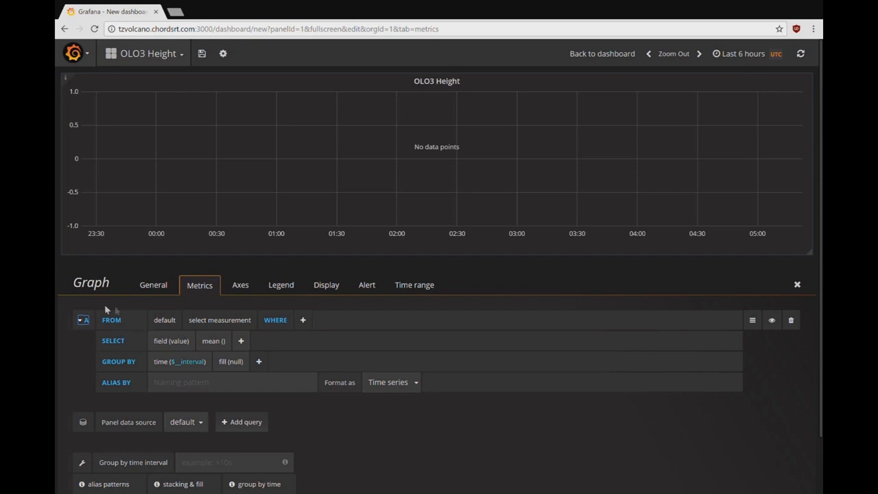
pyautogui.click(205, 323)
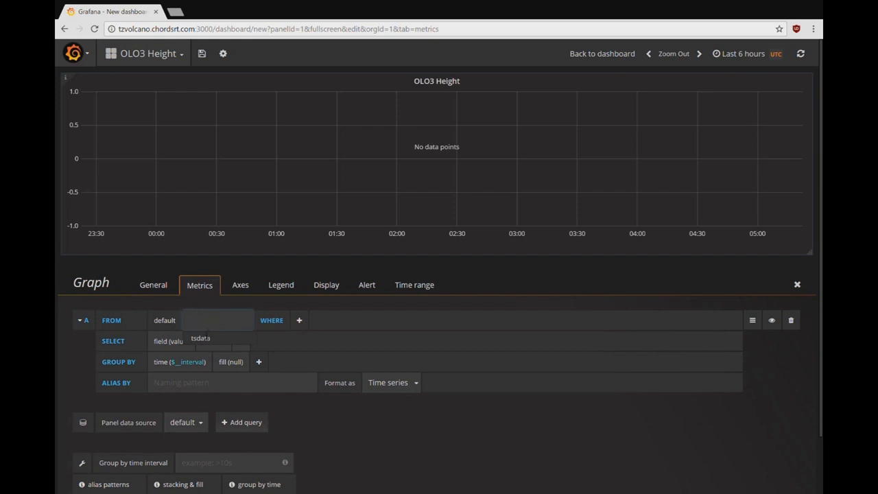
pyautogui.click(200, 338)
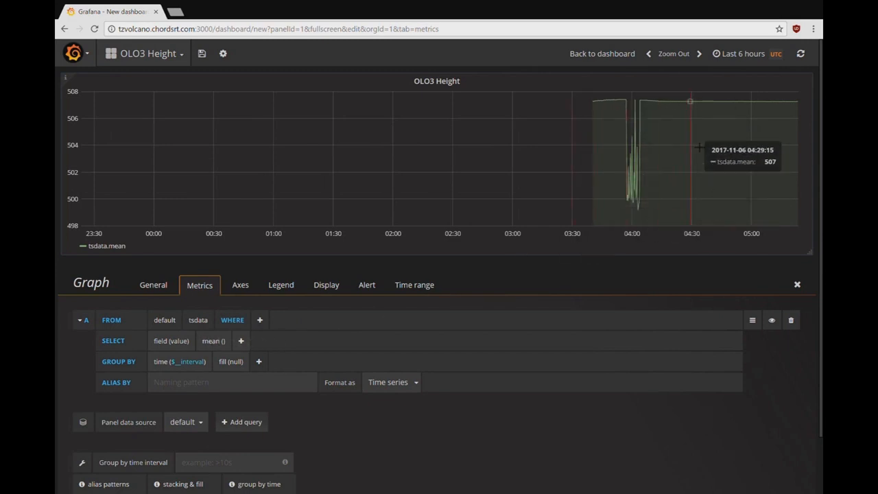
pyautogui.click(260, 321)
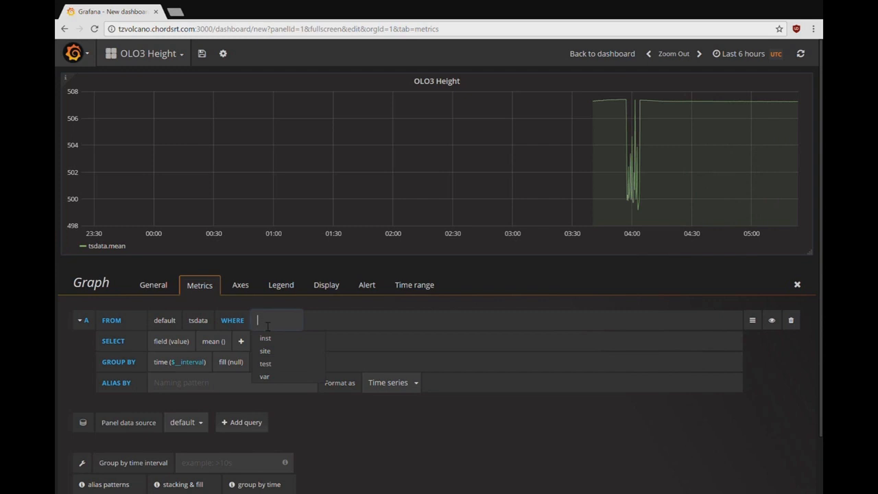
pyautogui.click(279, 377)
pyautogui.click(308, 321)
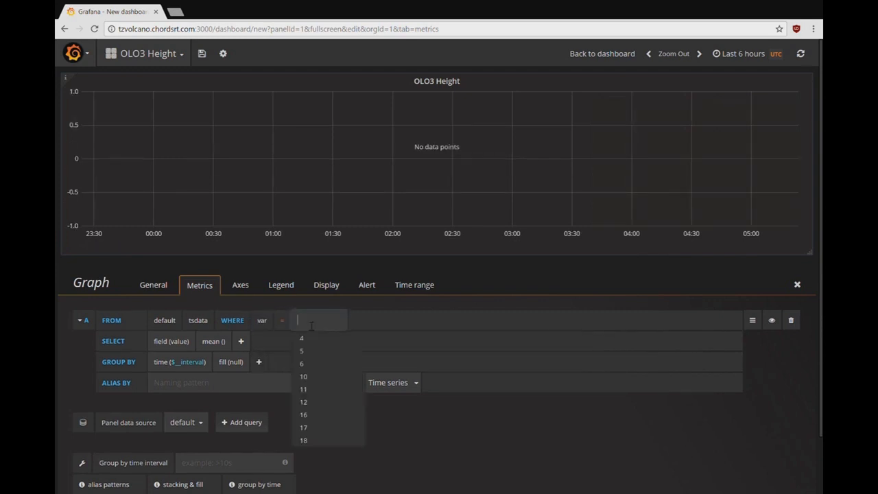
pyautogui.click(301, 364)
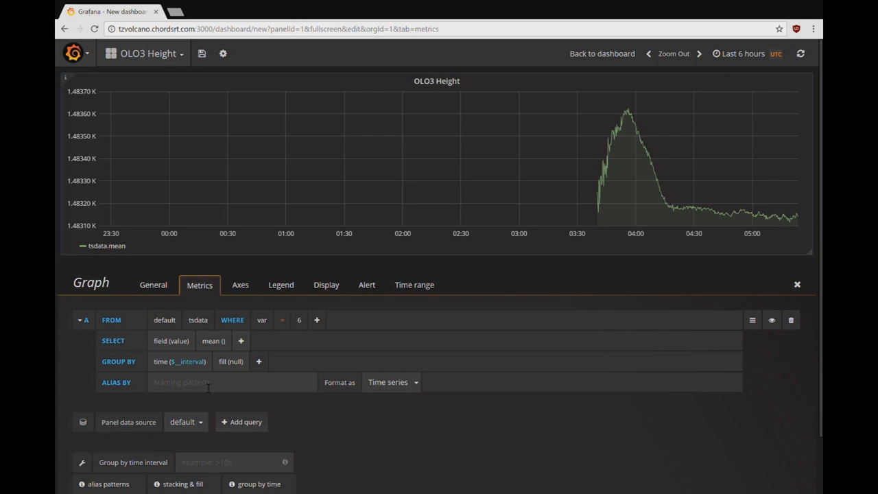
# Alias the query as OLO3 Height and set the group by time interval to >10s
pyautogui.click(208, 384)
pyautogui.write('O')
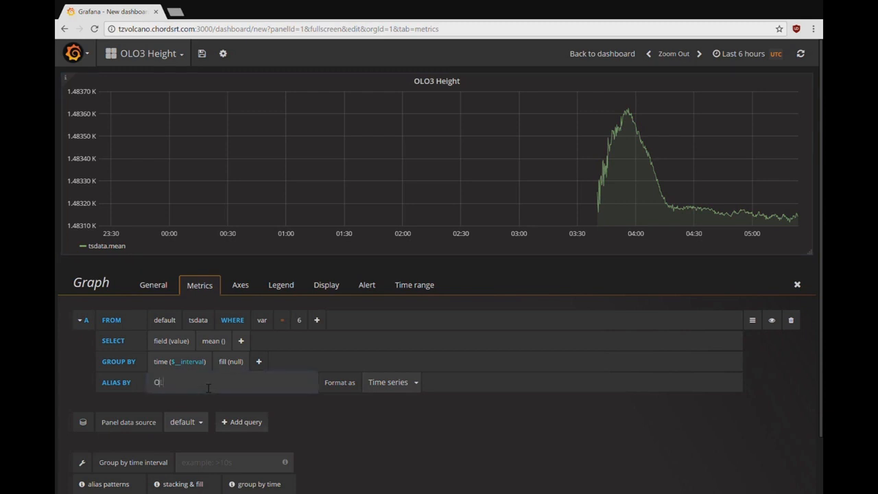
pyautogui.write('LO3 Height')
pyautogui.click(165, 398)
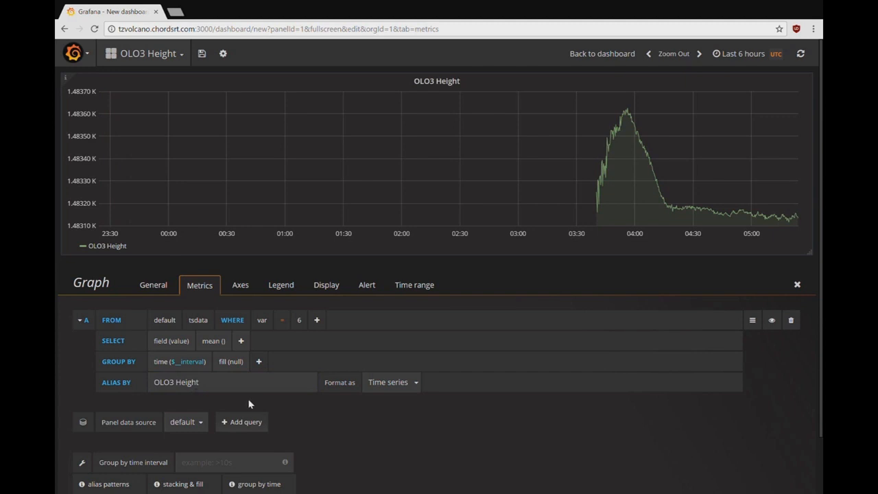
pyautogui.scroll(-2, 249, 405)
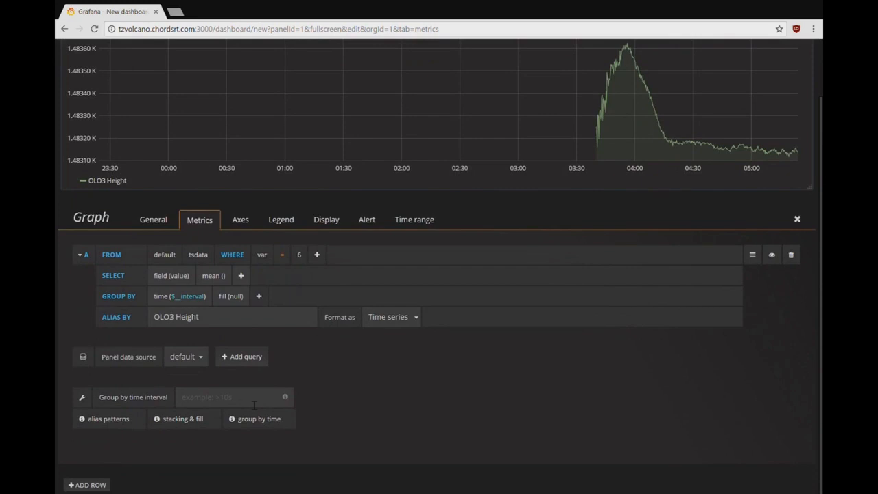
pyautogui.click(211, 401)
pyautogui.write('>10s')
# Label the graph's left Y axis meters
pyautogui.click(245, 226)
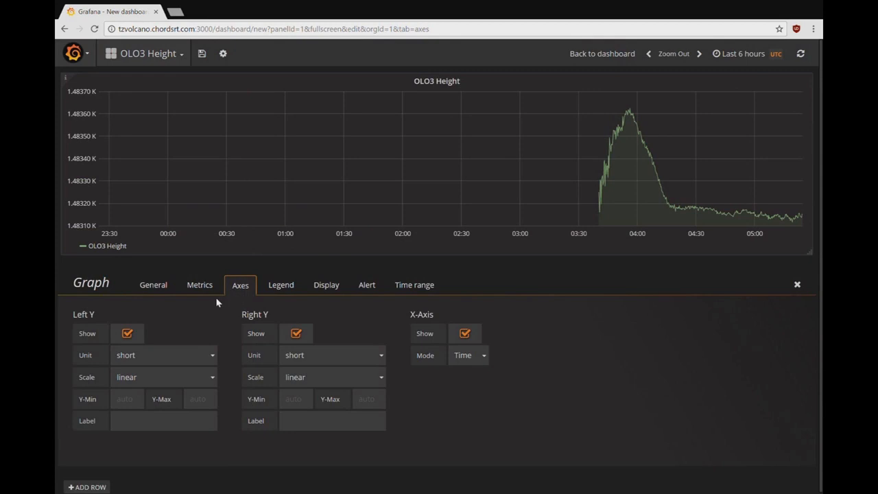
pyautogui.click(144, 356)
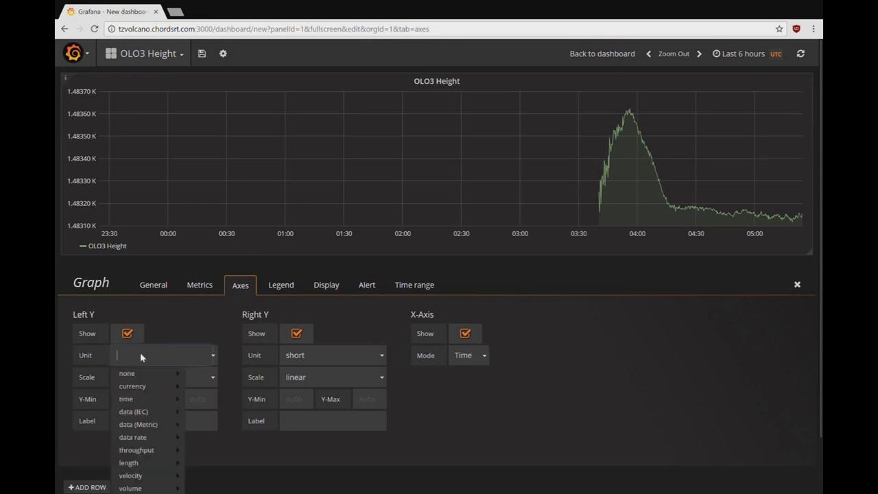
pyautogui.moveTo(149, 375)
pyautogui.click(200, 283)
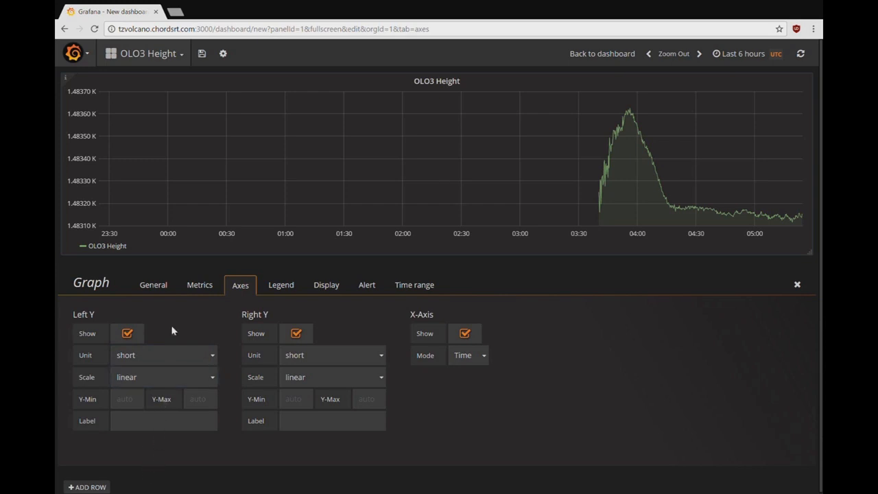
pyautogui.click(143, 419)
pyautogui.write('meters')
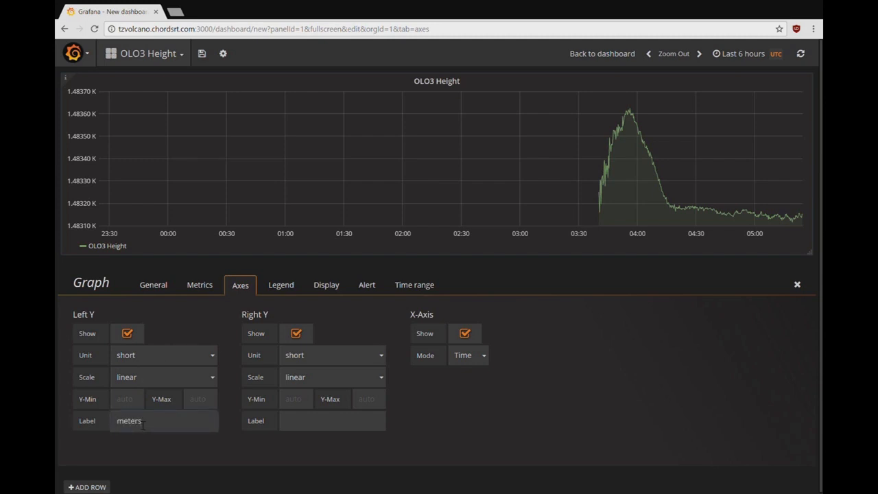
pyautogui.click(241, 447)
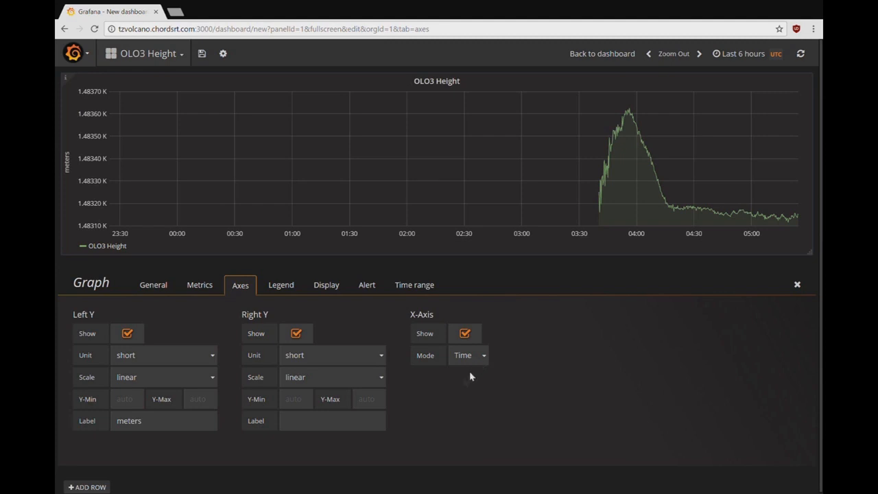
# Place the graph's legend to the right of the plot
pyautogui.click(291, 287)
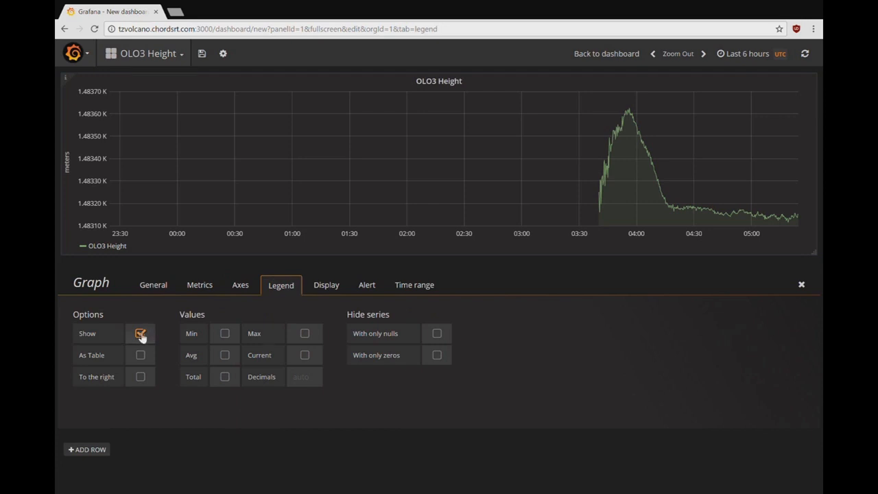
pyautogui.click(141, 376)
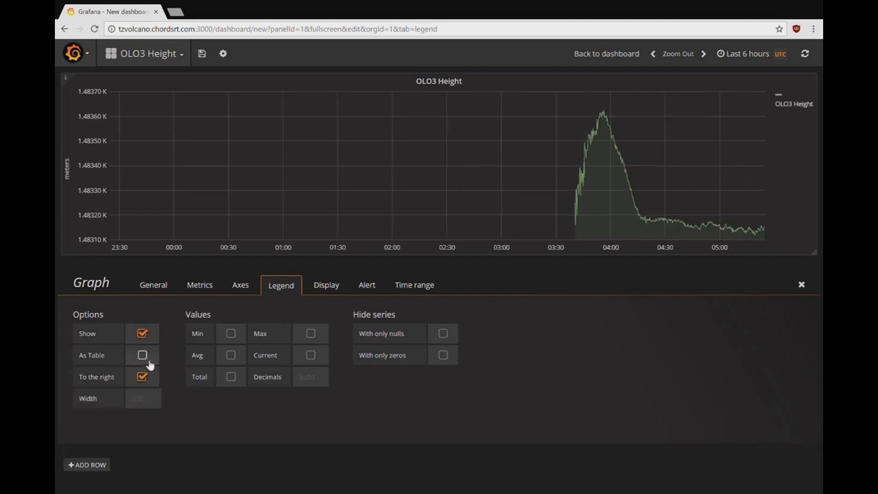
# Try the legend's table layout, and move the legend back below the plot
pyautogui.click(148, 357)
pyautogui.click(148, 357)
pyautogui.click(140, 377)
# Try showing the minimum and average values in the graph's legend
pyautogui.click(225, 333)
pyautogui.click(226, 355)
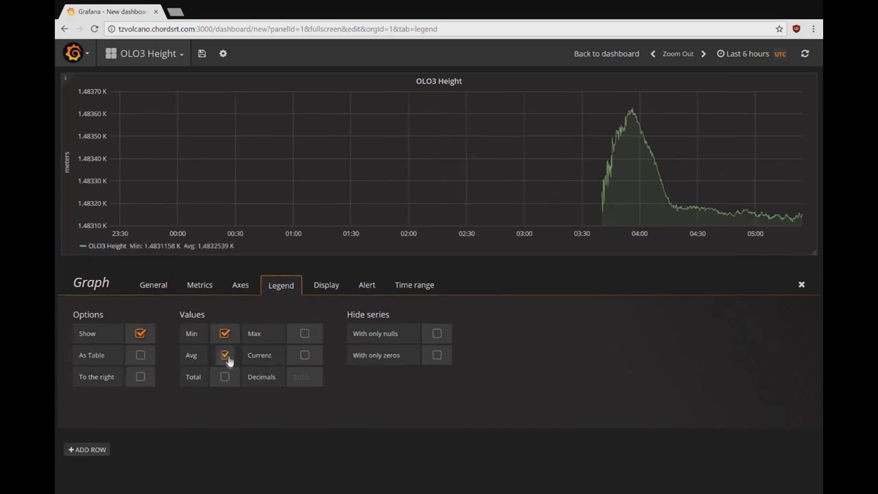
pyautogui.click(227, 355)
pyautogui.click(225, 333)
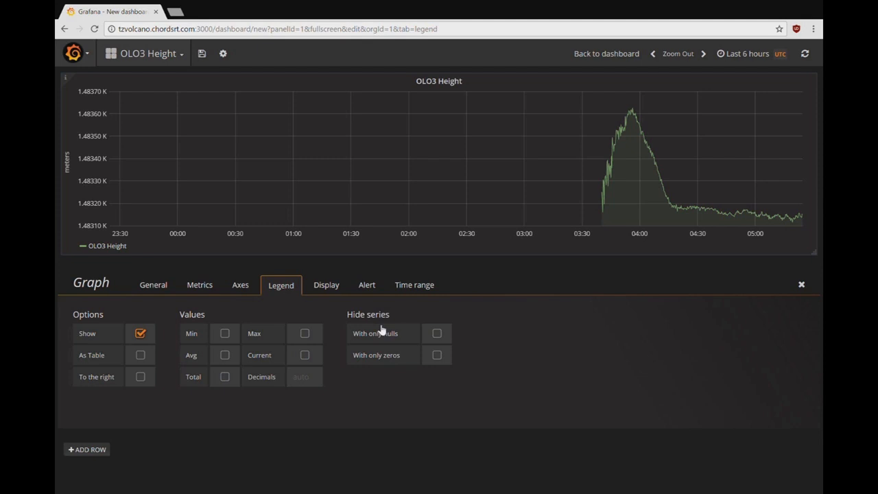
# Draw the series as bars and points instead of lines, with a point radius of 1
pyautogui.click(328, 291)
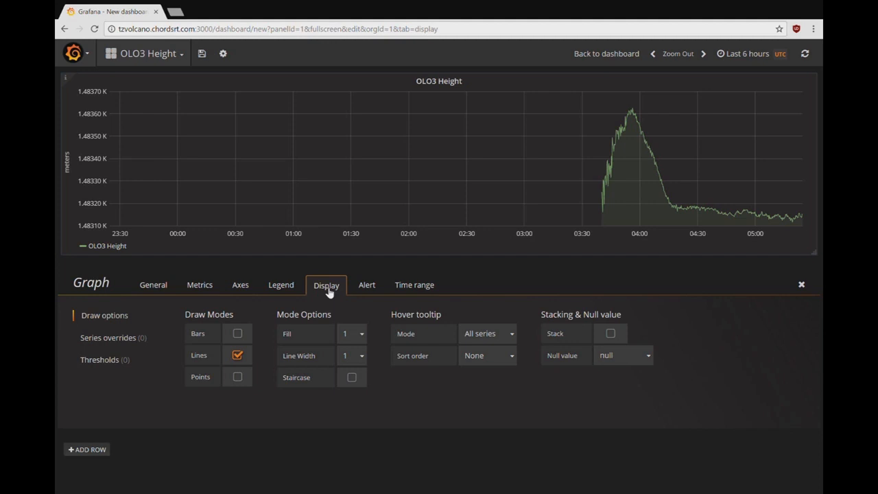
pyautogui.click(238, 355)
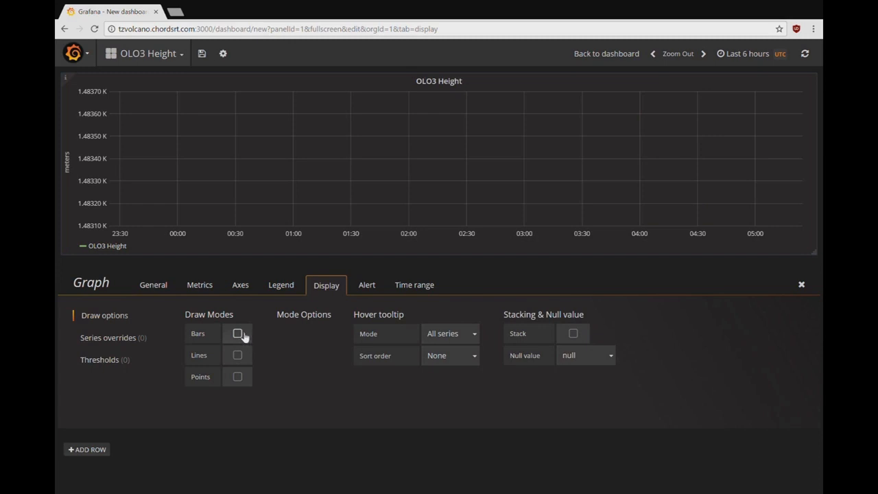
pyautogui.click(238, 335)
pyautogui.click(238, 377)
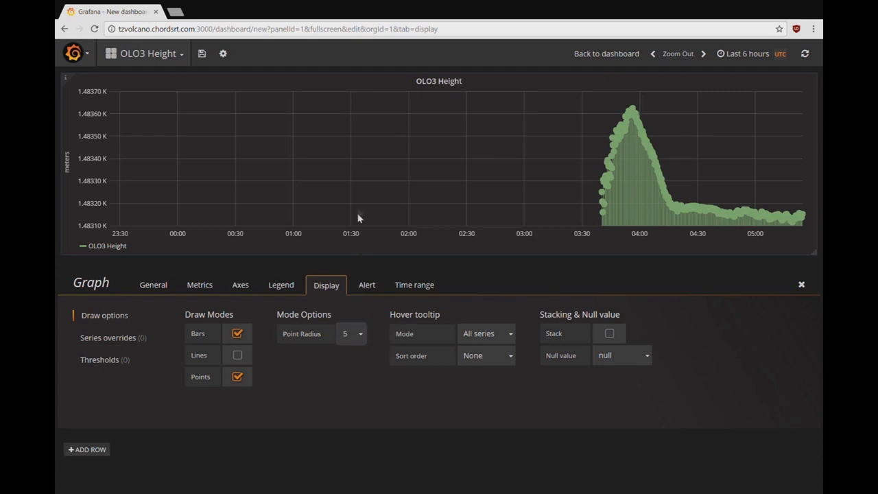
pyautogui.press('1')
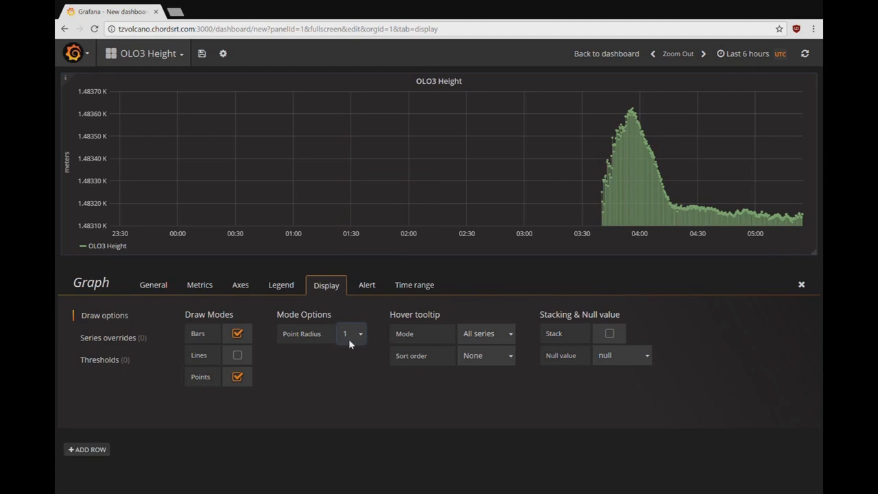
pyautogui.click(494, 338)
# Add a critical threshold to the graph for values greater than 1482
pyautogui.click(127, 362)
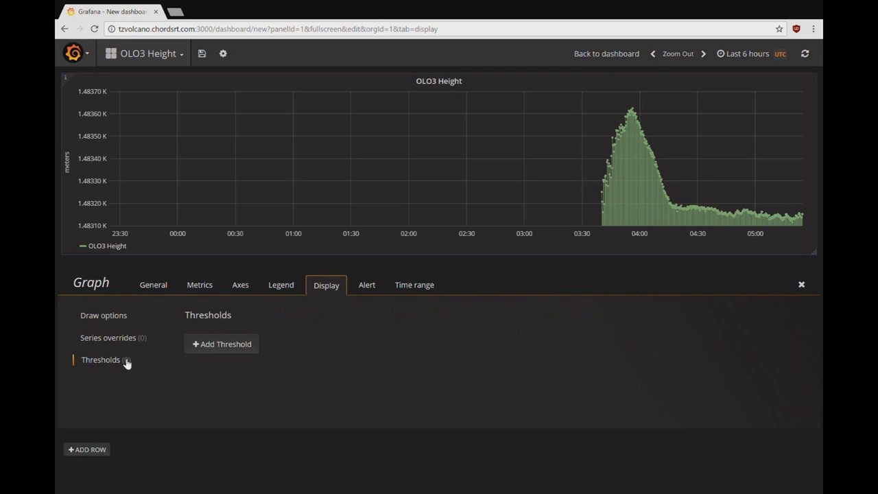
pyautogui.click(219, 348)
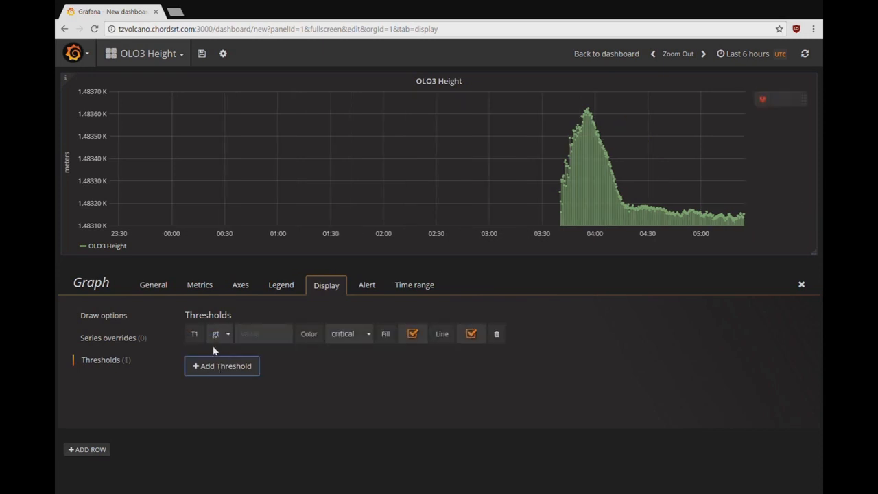
pyautogui.click(271, 341)
pyautogui.write('1482')
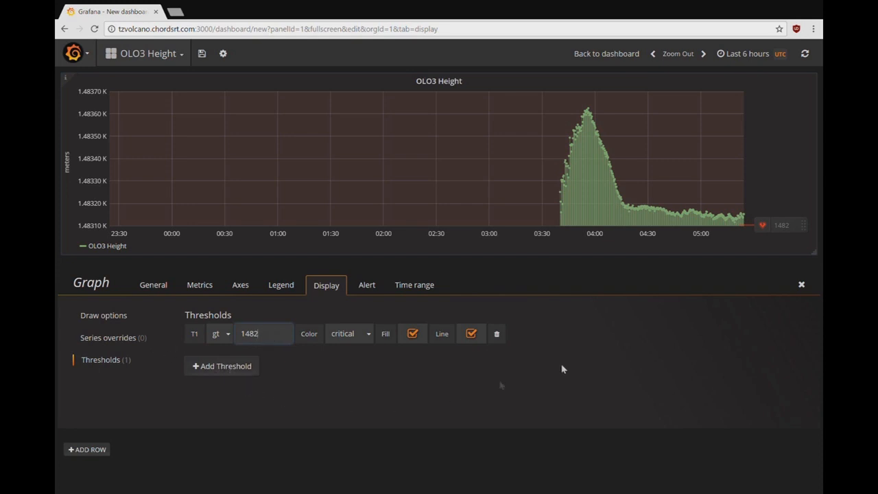
# Create an alert for the panel that evaluates every 1h and averages query A over the last 4h
pyautogui.click(366, 286)
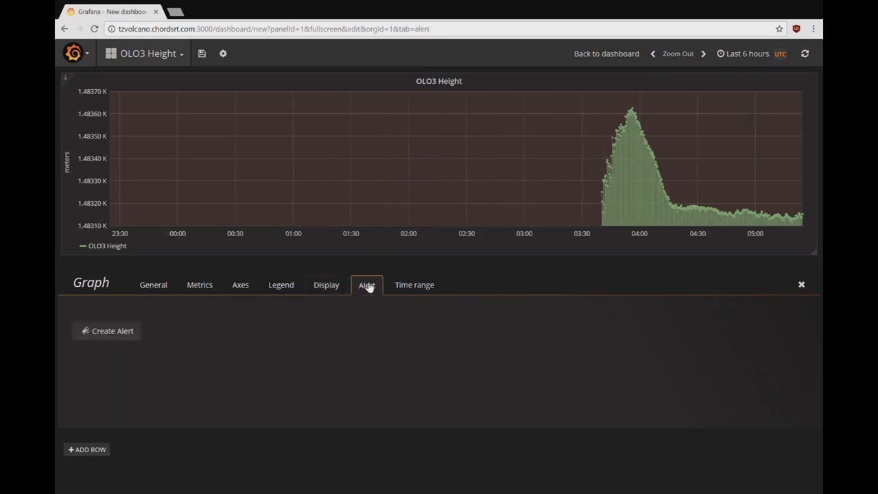
pyautogui.click(129, 335)
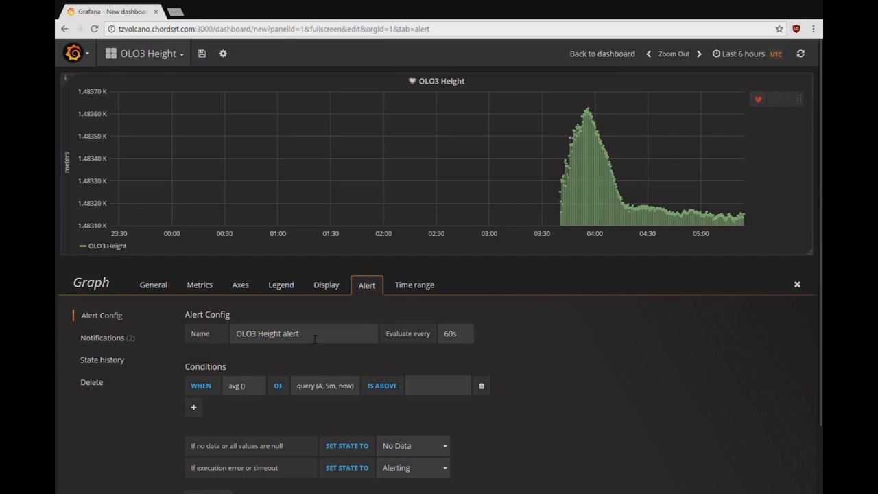
pyautogui.moveTo(465, 339); pyautogui.dragTo(447, 341)
pyautogui.write('1h')
pyautogui.click(334, 386)
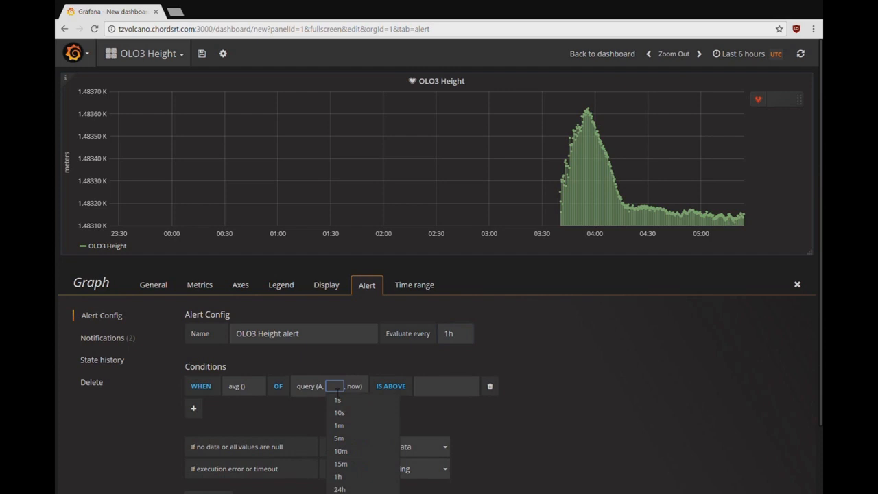
pyautogui.write('4h')
pyautogui.click(355, 386)
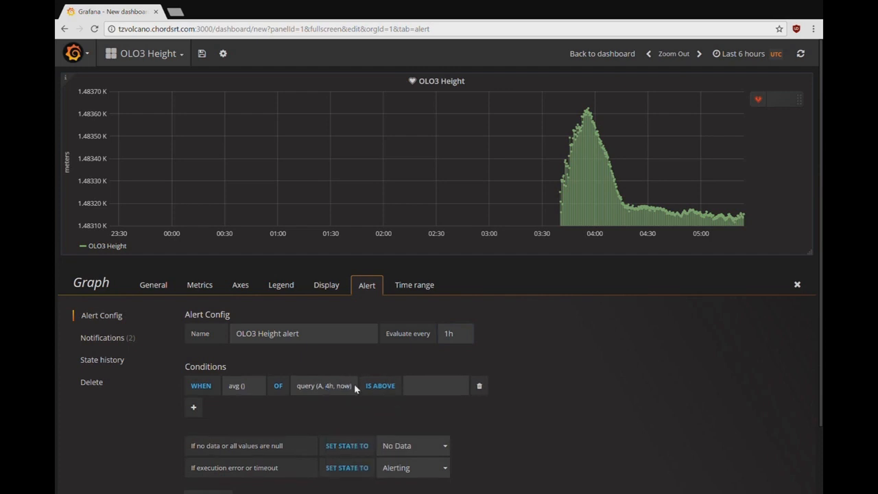
# Set the alert condition to trigger when the average is outside the range 1482 to 1483.5
pyautogui.click(395, 392)
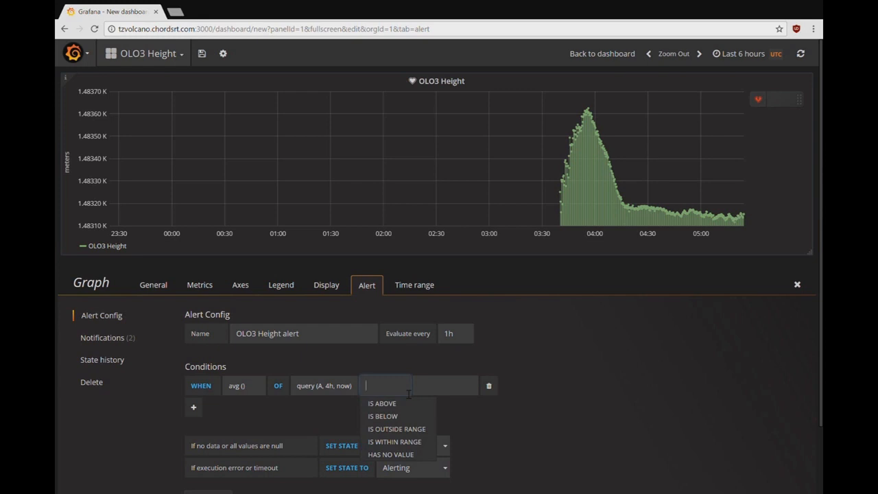
pyautogui.click(404, 431)
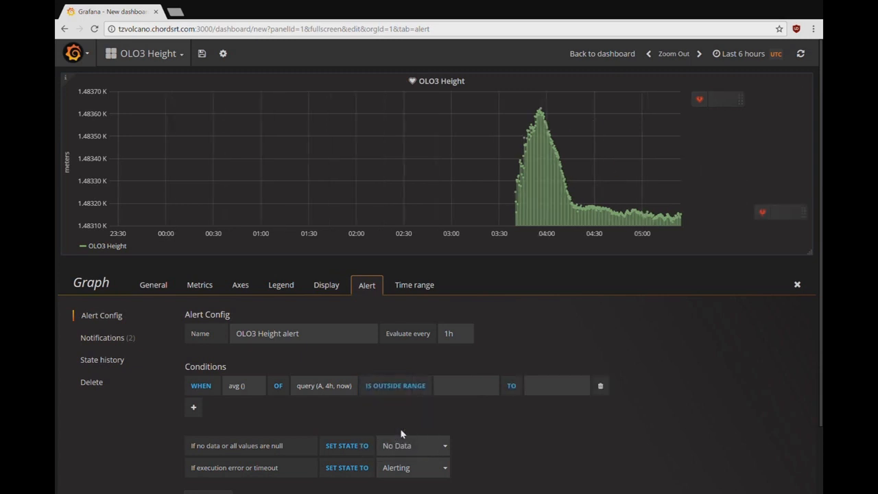
pyautogui.click(463, 393)
pyautogui.write('1482')
pyautogui.press('Tab')
pyautogui.write('1483.5')
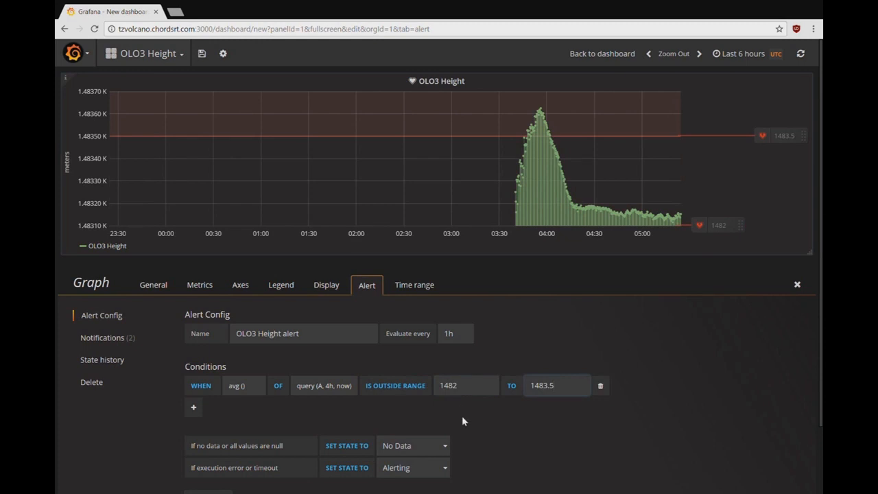
# Test the alert rule
pyautogui.scroll(-1, 462, 416)
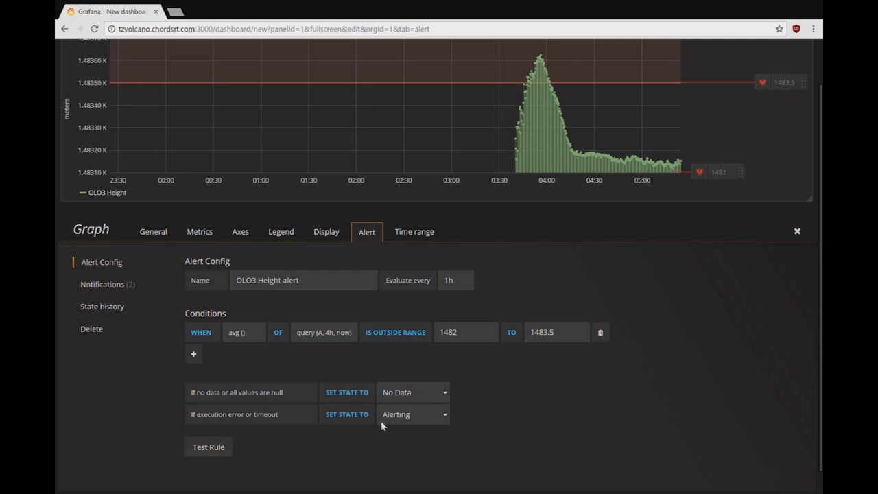
pyautogui.scroll(-1, 498, 414)
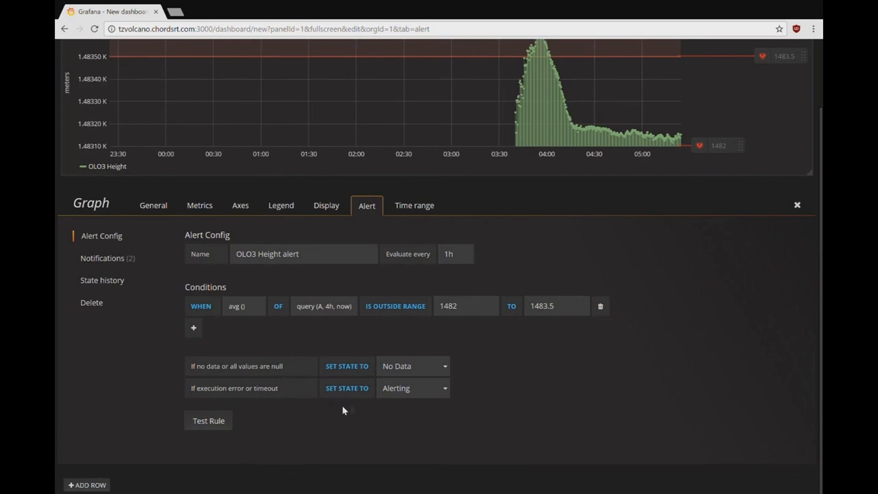
pyautogui.click(223, 422)
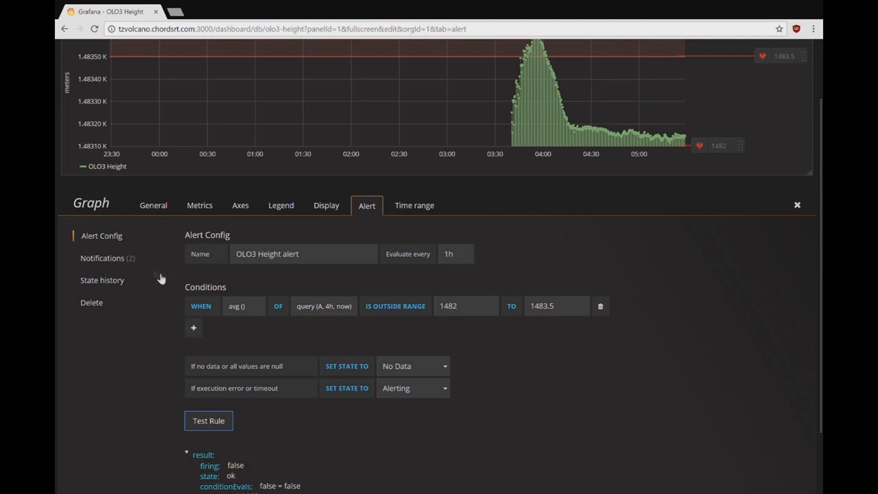
# Go to the alerting notification channels, saving the dashboard's unsaved changes on the way
pyautogui.scroll(2, 93, 57)
pyautogui.click(88, 58)
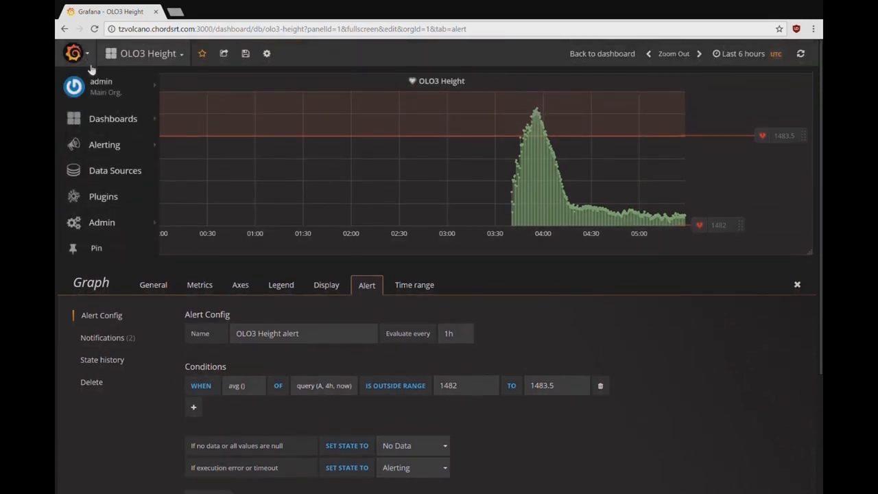
pyautogui.moveTo(112, 145)
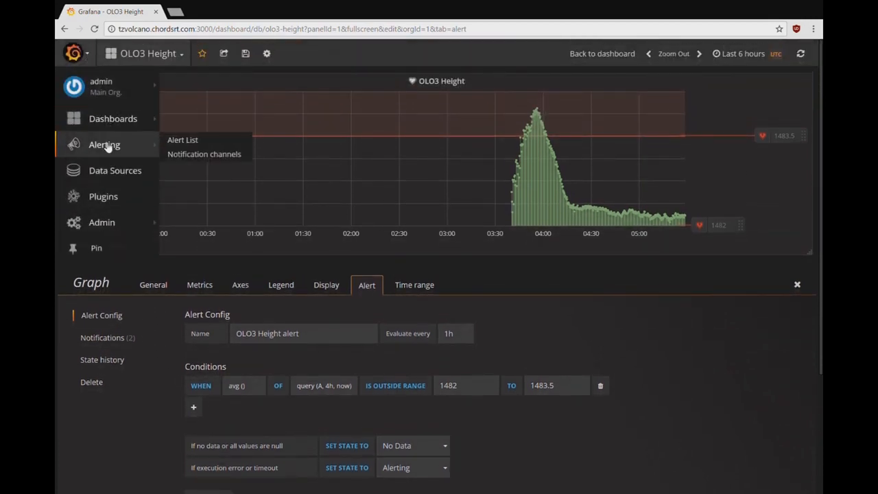
pyautogui.click(183, 155)
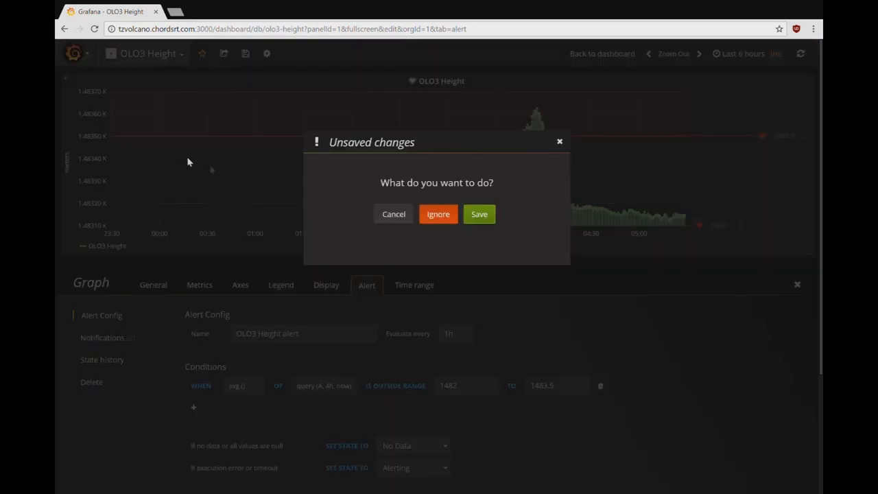
pyautogui.click(480, 215)
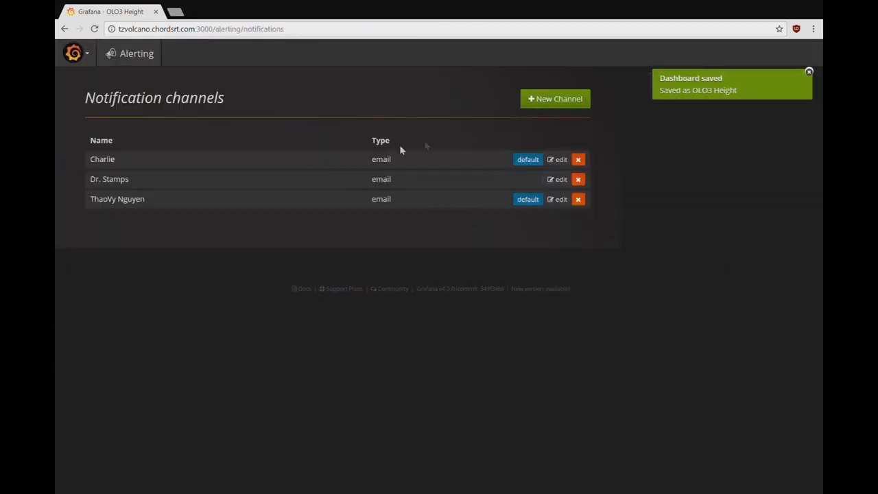
# Create and save an email notification channel with the contact's name and e-mail address, enabled to send on all alerts
pyautogui.click(552, 104)
pyautogui.click(237, 145)
pyautogui.write('John Doe')
pyautogui.press('Tab')
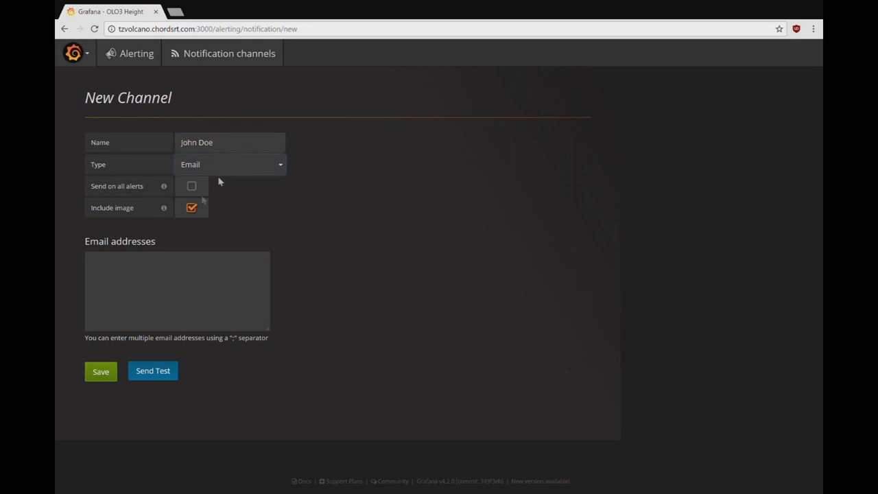
pyautogui.click(170, 271)
pyautogui.write('john')
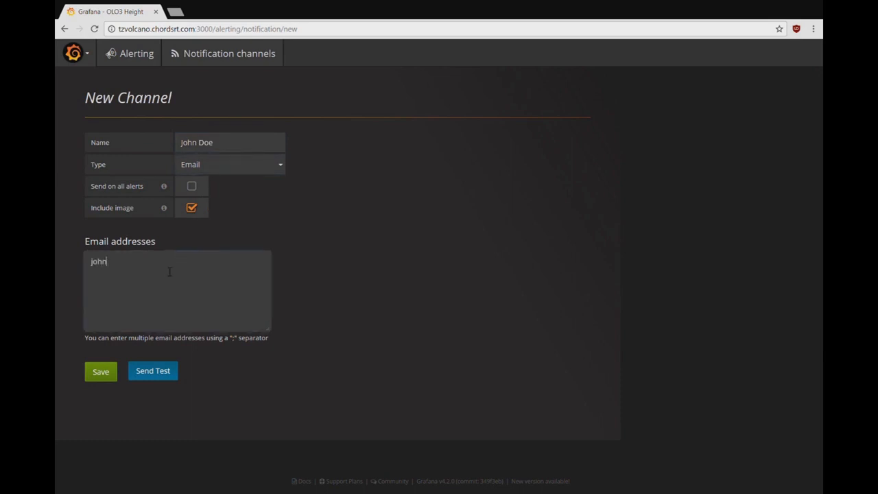
pyautogui.write('.doe@email.com')
pyautogui.click(194, 188)
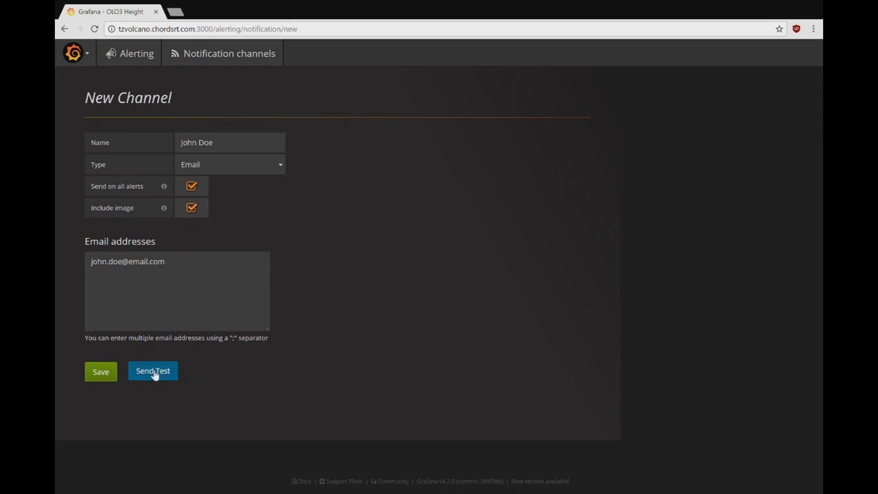
pyautogui.click(104, 373)
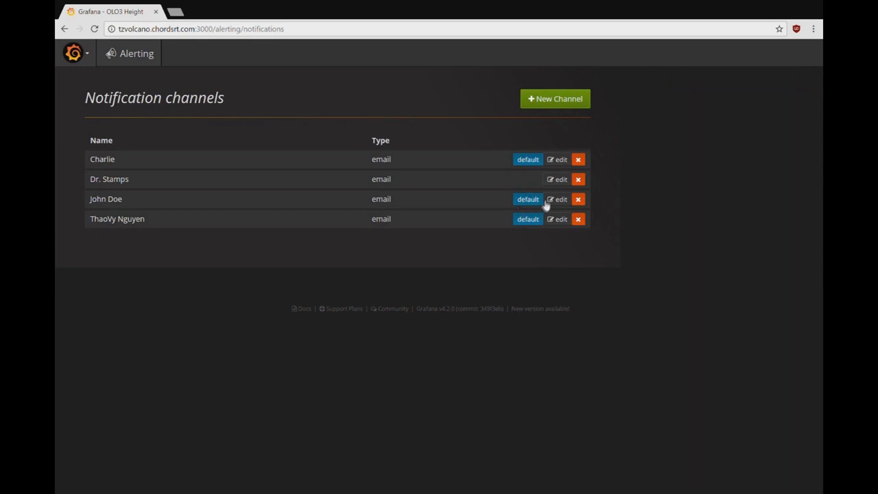
# Return to the OLO3 Height dashboard
pyautogui.click(96, 55)
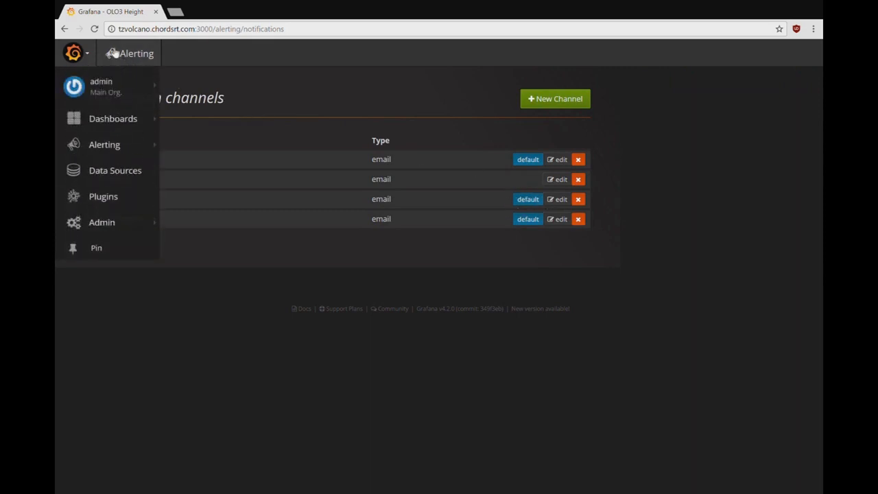
pyautogui.click(113, 120)
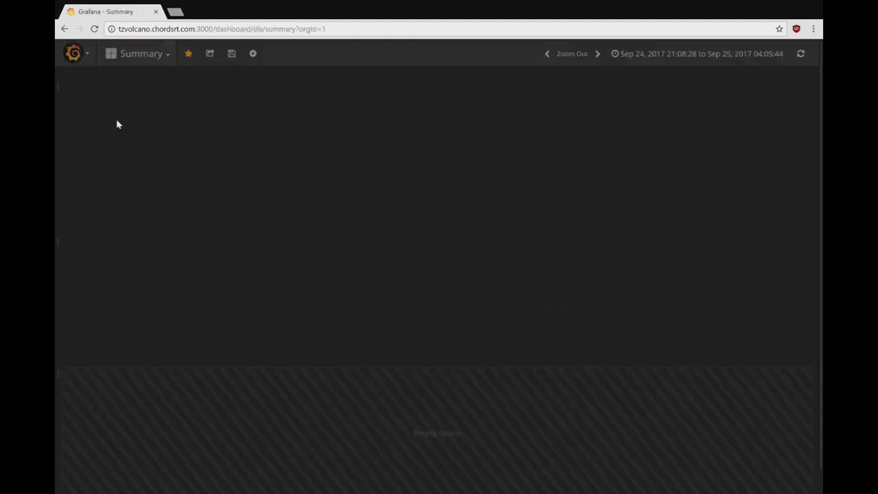
pyautogui.click(142, 61)
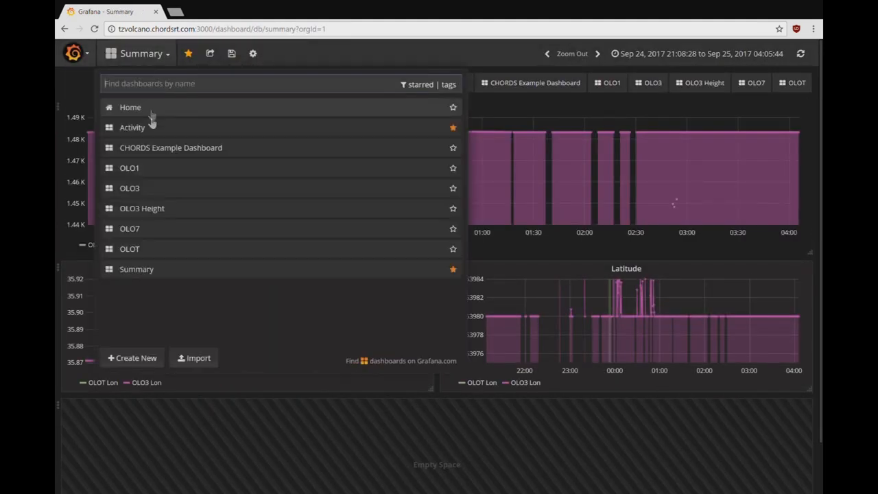
pyautogui.click(147, 207)
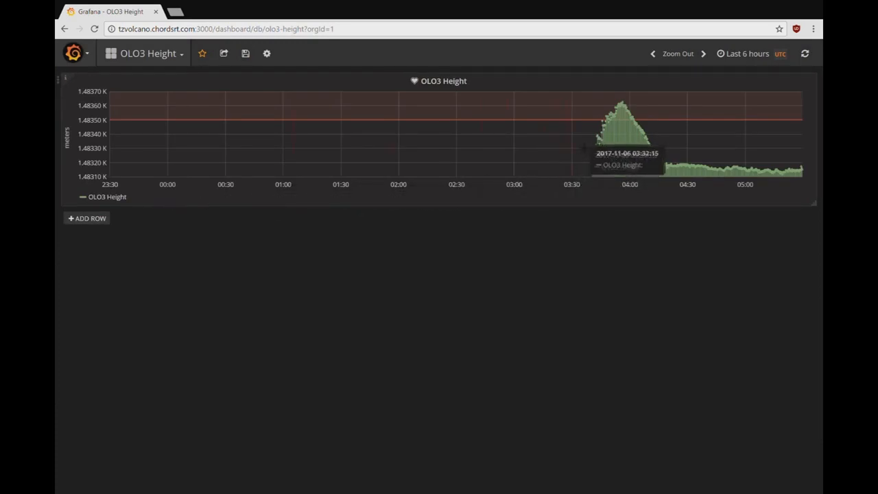
# Open the OLO3 Height panel's alert notification settings for editing, with the message field active
pyautogui.click(454, 83)
pyautogui.click(425, 66)
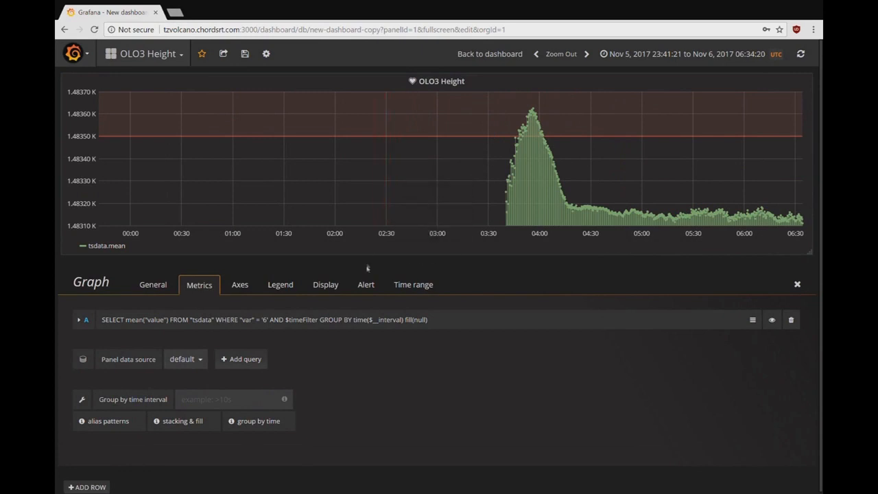
pyautogui.click(366, 285)
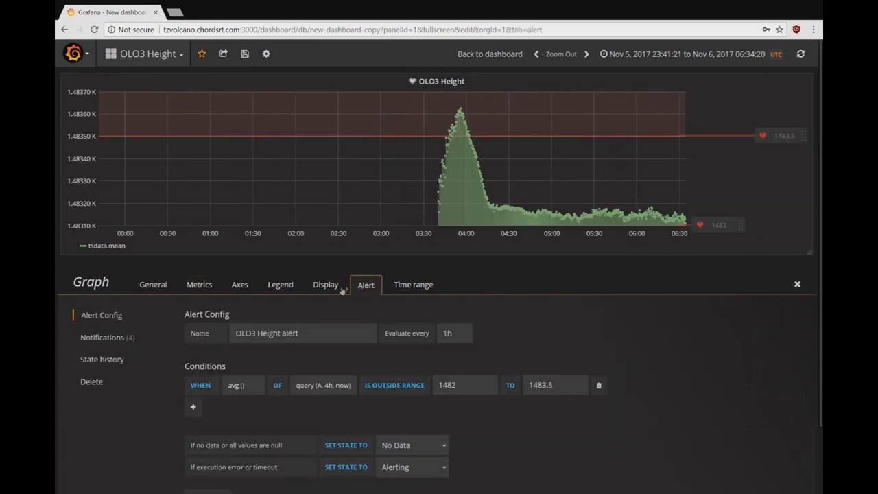
pyautogui.click(113, 341)
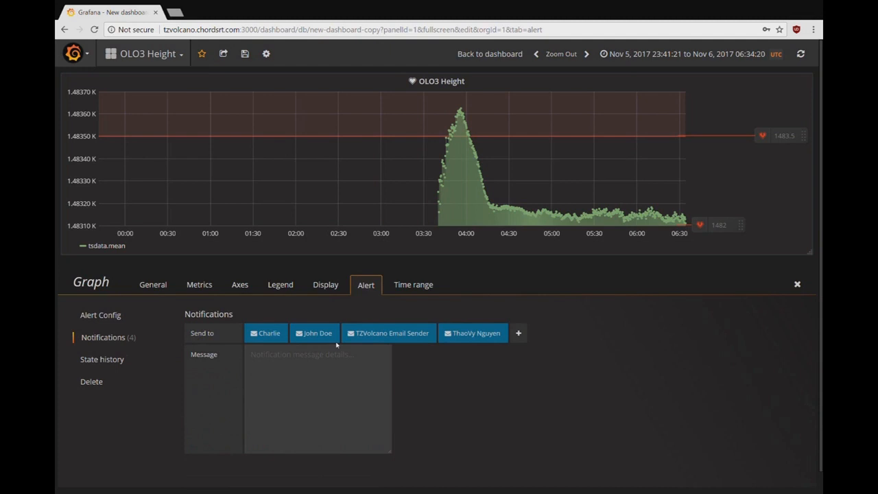
pyautogui.click(299, 362)
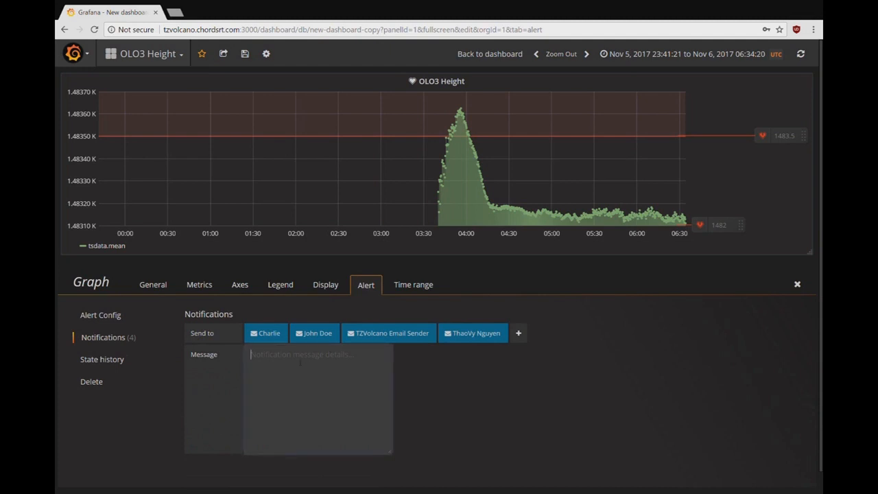
# Enter "OLO3 Height data out of range." as the alert notification message
pyautogui.write('OLO3 Height data out of range.')
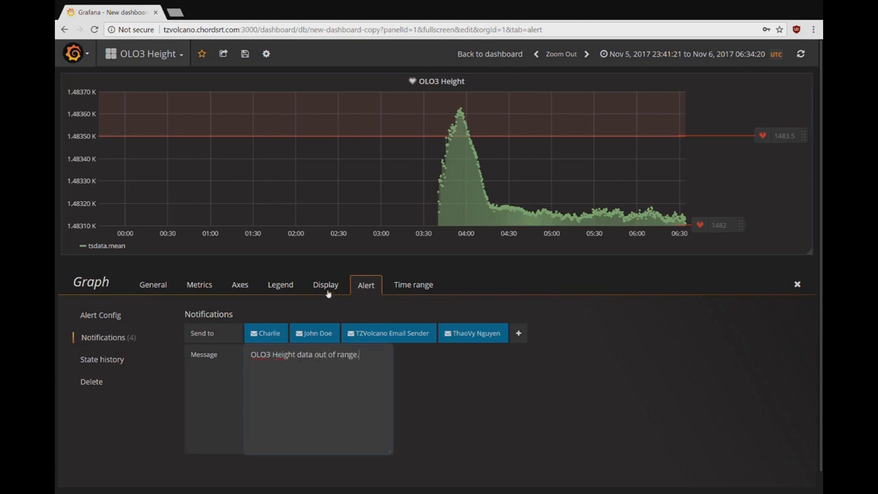
# Override the OLO3 Height panel's relative time to the last 2h and add a time shift of 3h
pyautogui.click(412, 285)
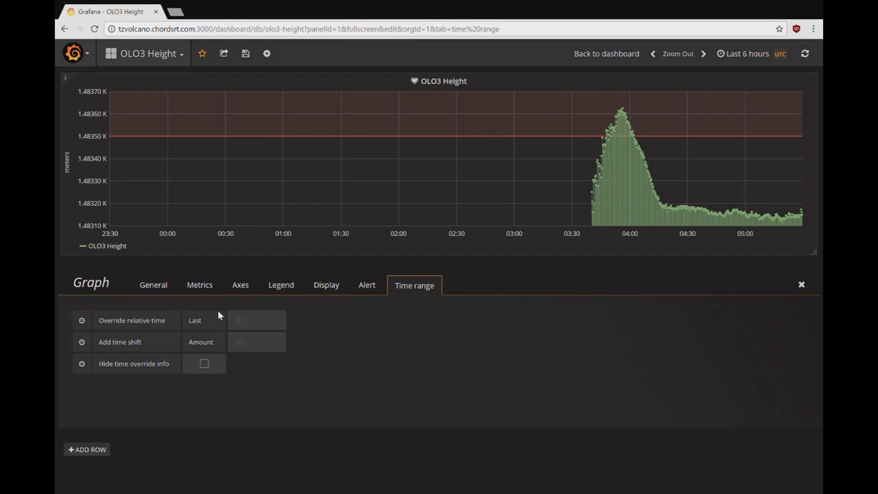
pyautogui.click(250, 324)
pyautogui.write('2h')
pyautogui.click(249, 344)
pyautogui.write('3h')
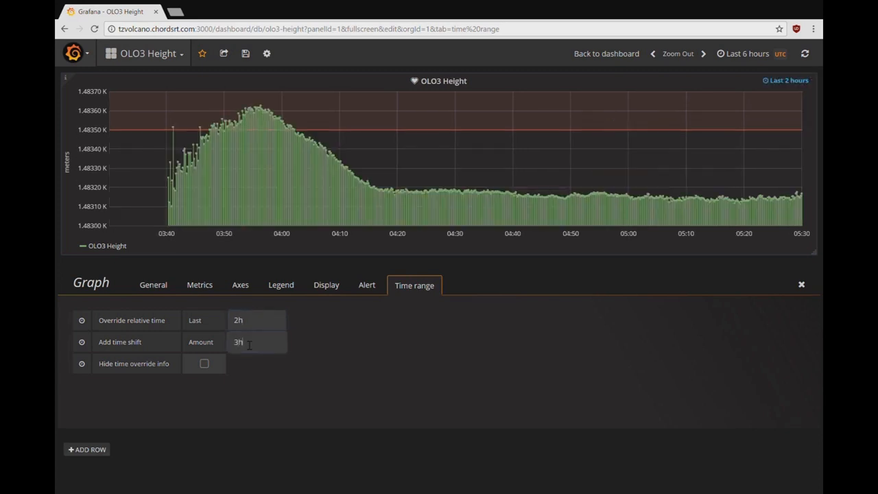
pyautogui.click(287, 370)
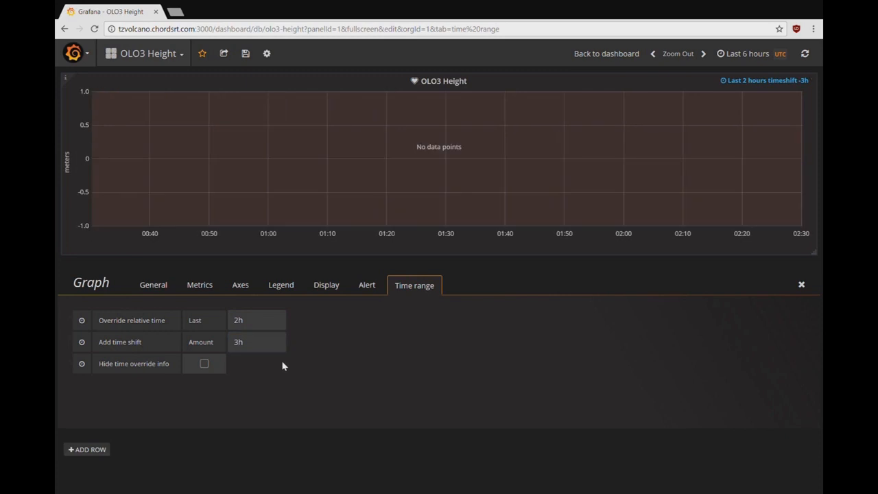
# Clear the panel's time shift and relative time override values
pyautogui.moveTo(255, 351); pyautogui.dragTo(214, 343)
pyautogui.press('BackSpace')
pyautogui.hotkey('shift', 'Tab')
pyautogui.press('BackSpace')
pyautogui.click(364, 343)
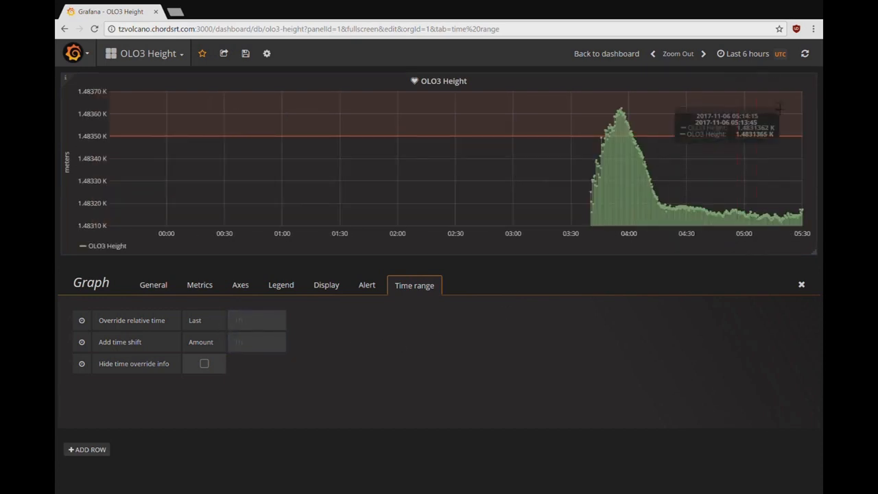
# Open the dashboard-wide time range and quick range options
pyautogui.click(754, 55)
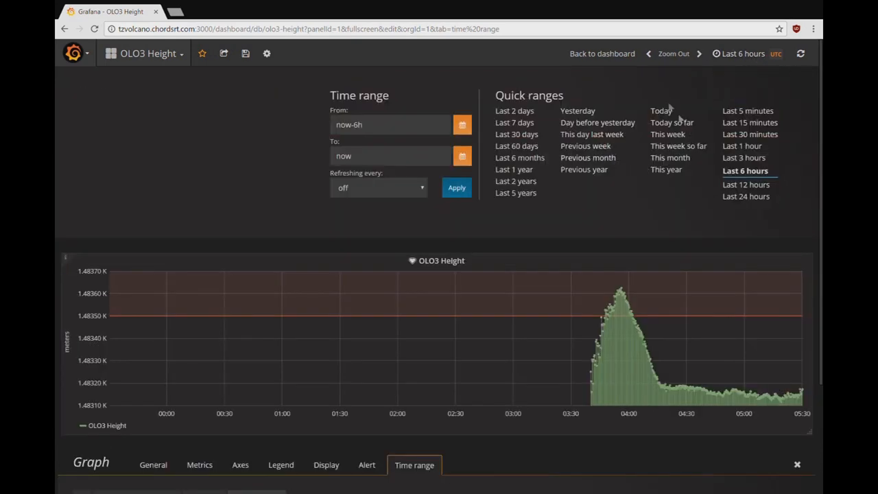